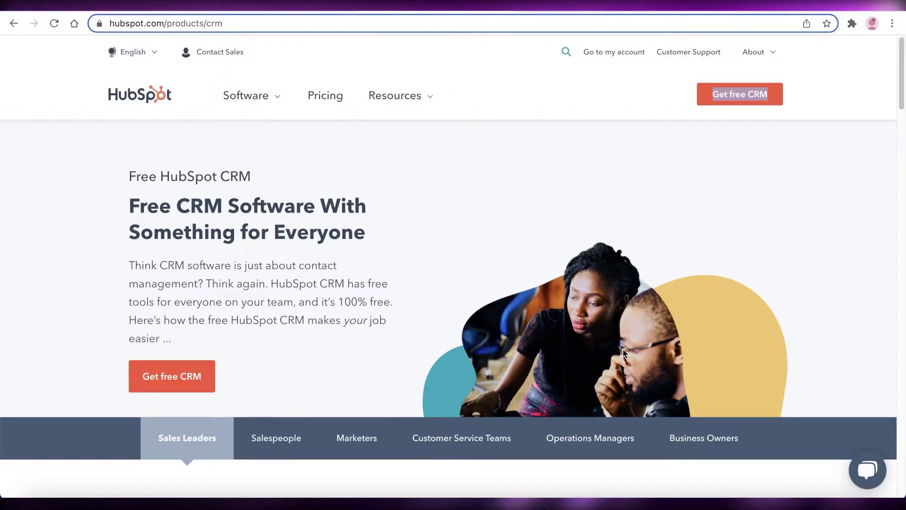
# Scroll through the HubSpot website and show its list of software products
pyautogui.scroll(-2, 354, 280)
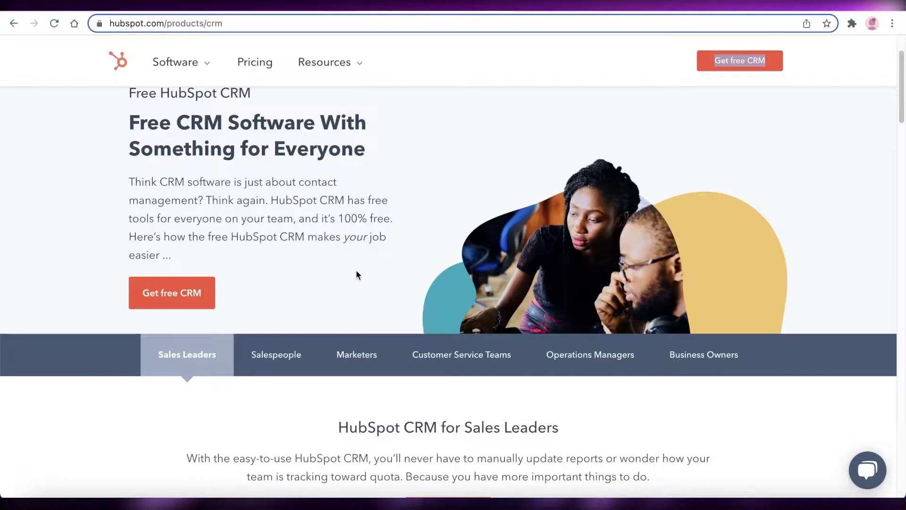
pyautogui.scroll(-5, 358, 275)
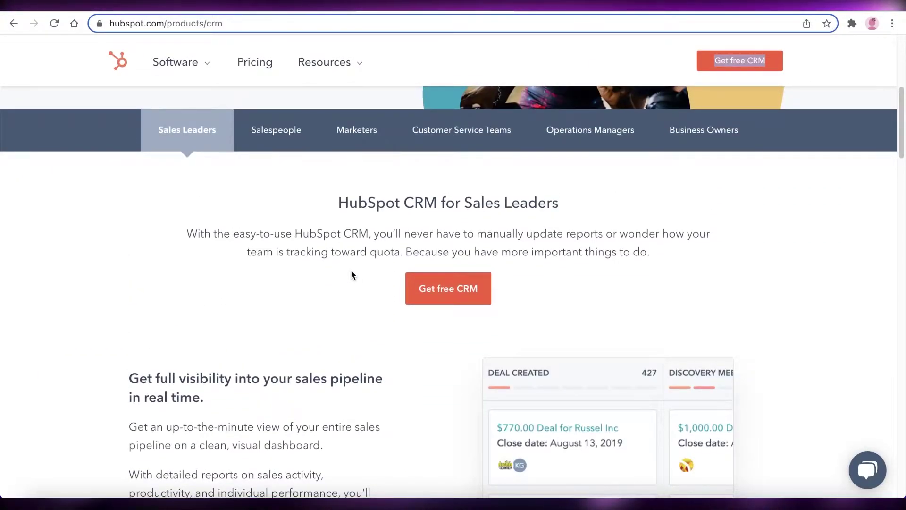
pyautogui.scroll(1, 350, 275)
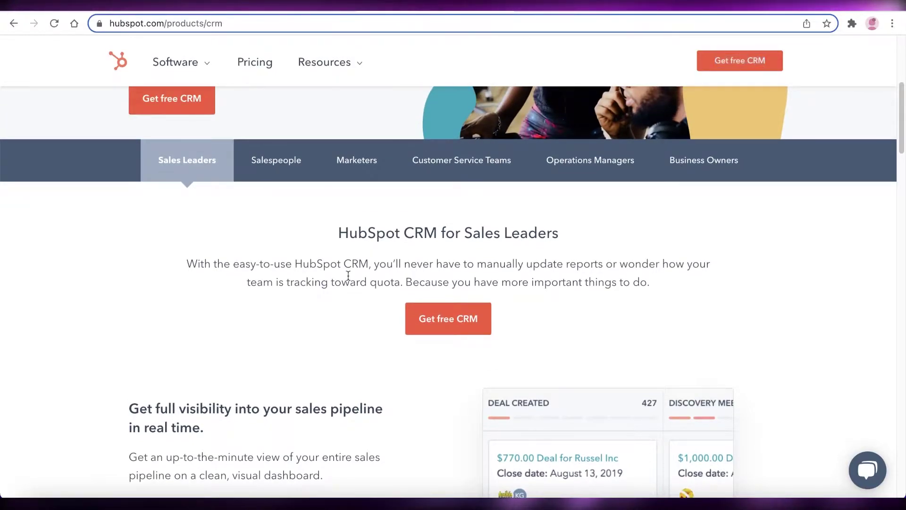
pyautogui.scroll(5, 348, 274)
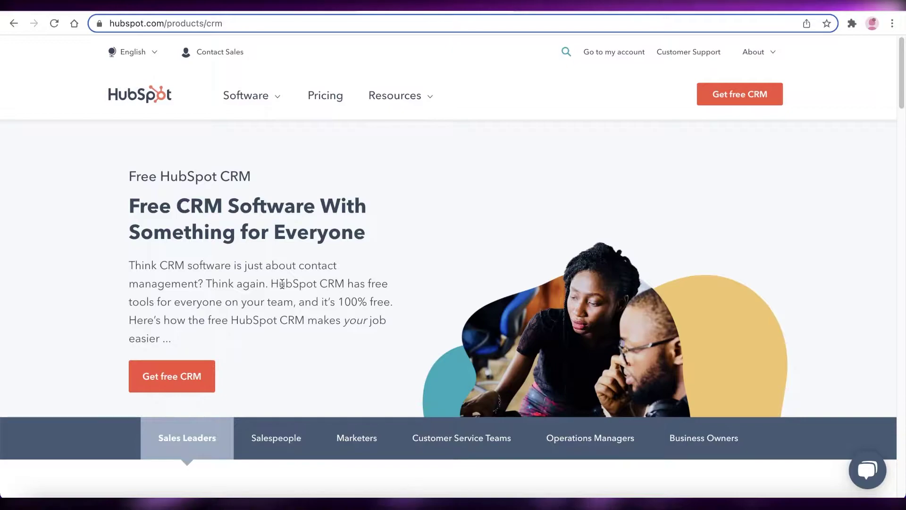
pyautogui.scroll(-8, 303, 274)
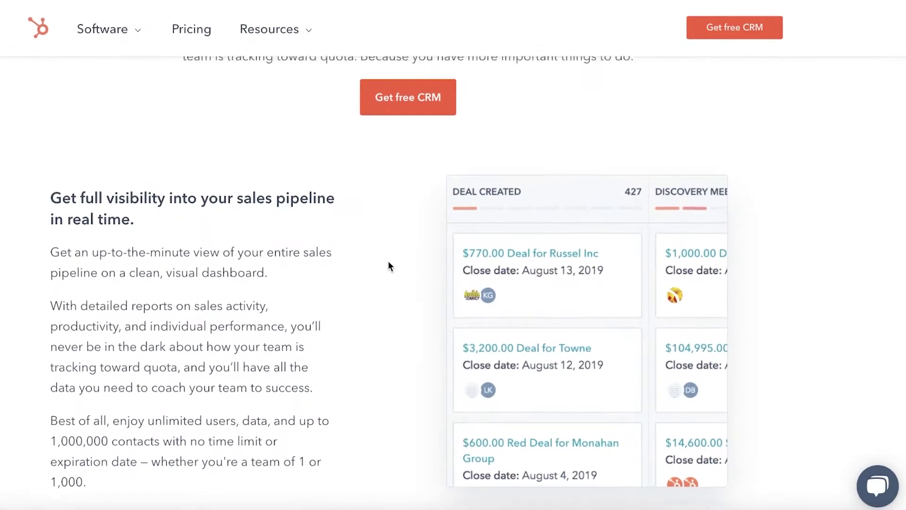
pyautogui.scroll(10, 424, 268)
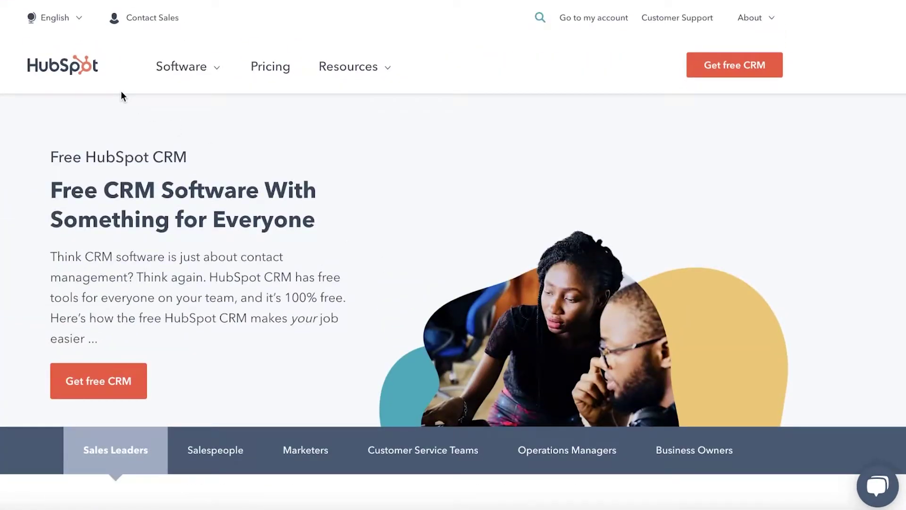
pyautogui.click(210, 89)
pyautogui.scroll(-5, 186, 279)
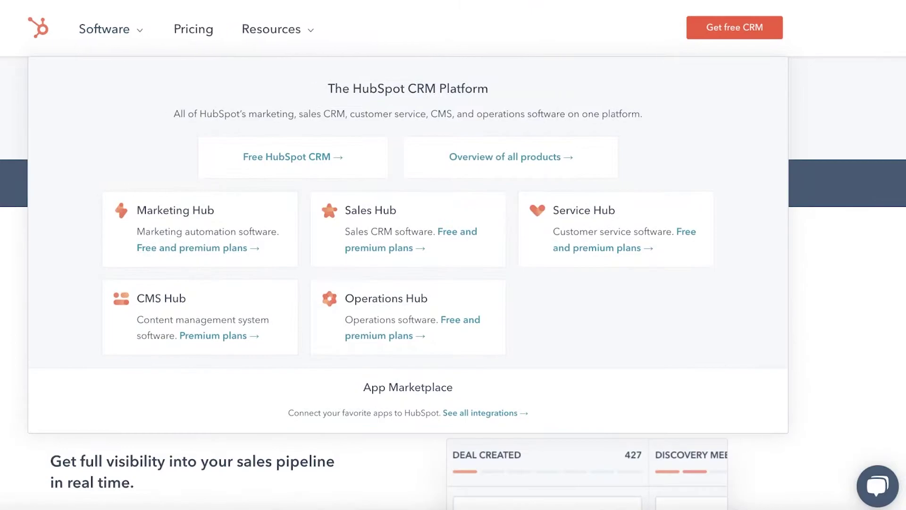
pyautogui.scroll(5, 414, 226)
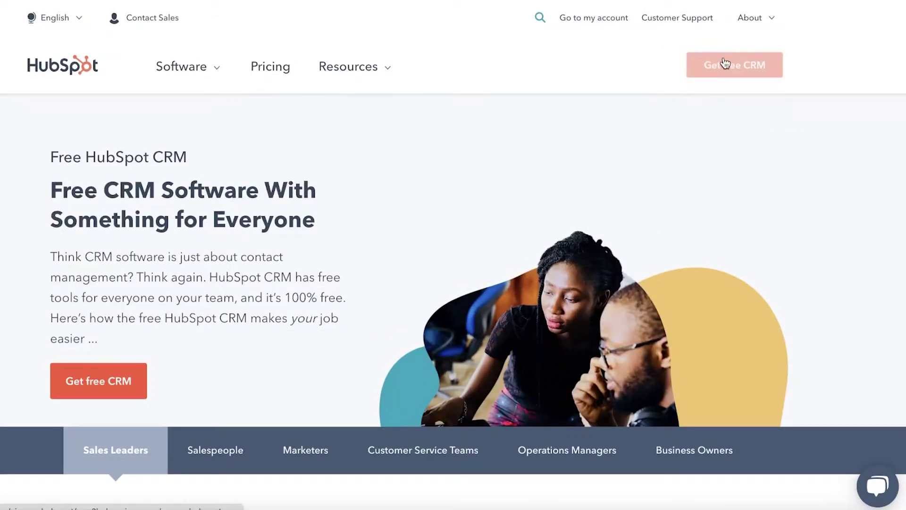
# Get the free CRM, continuing with the signed-in user and the existing account
pyautogui.click(731, 72)
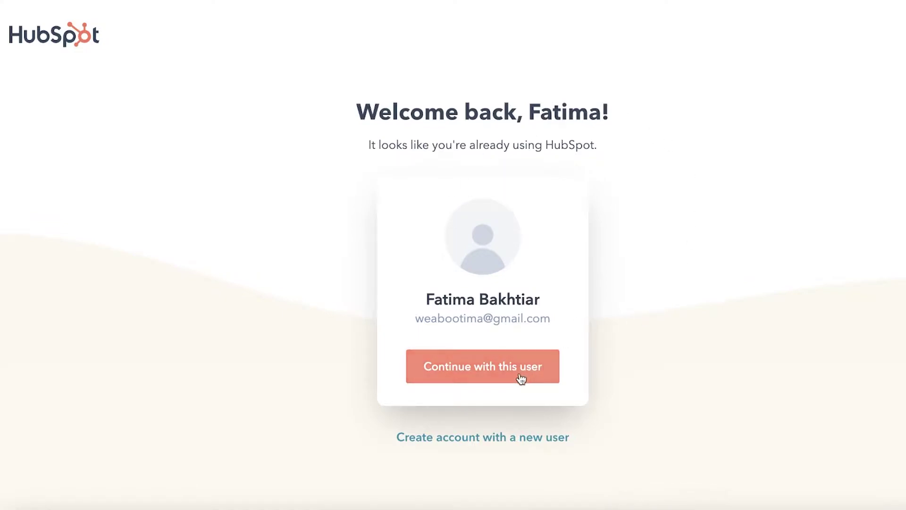
pyautogui.click(521, 379)
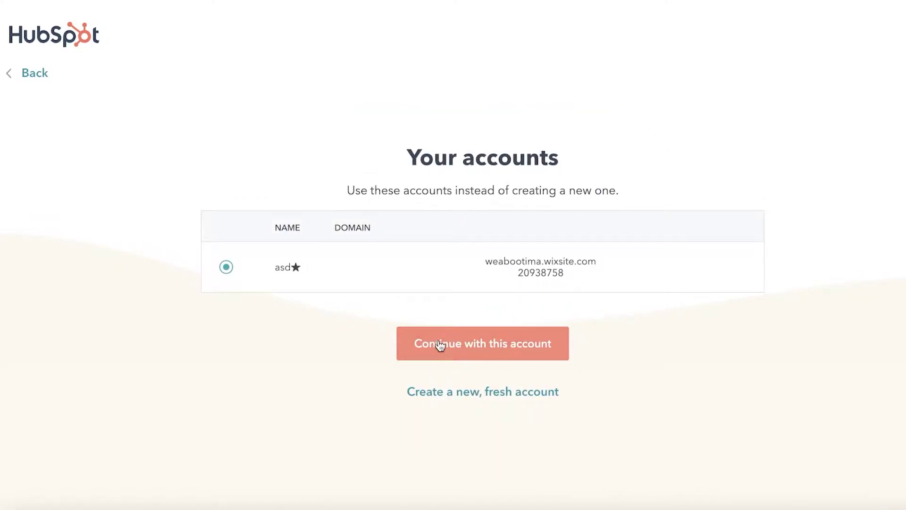
pyautogui.click(448, 359)
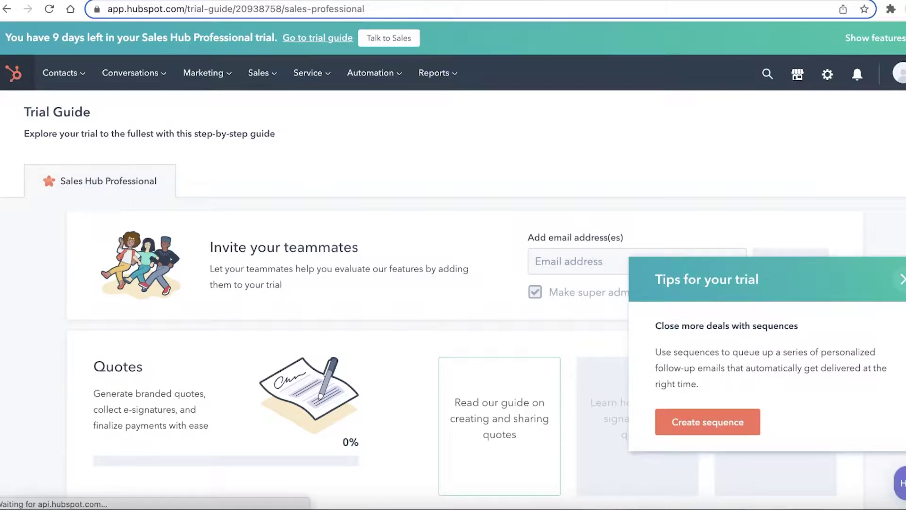
# Close the trial tips panel and browse the Contacts, Conversations, Marketing, Sales and Service menus
pyautogui.click(902, 270)
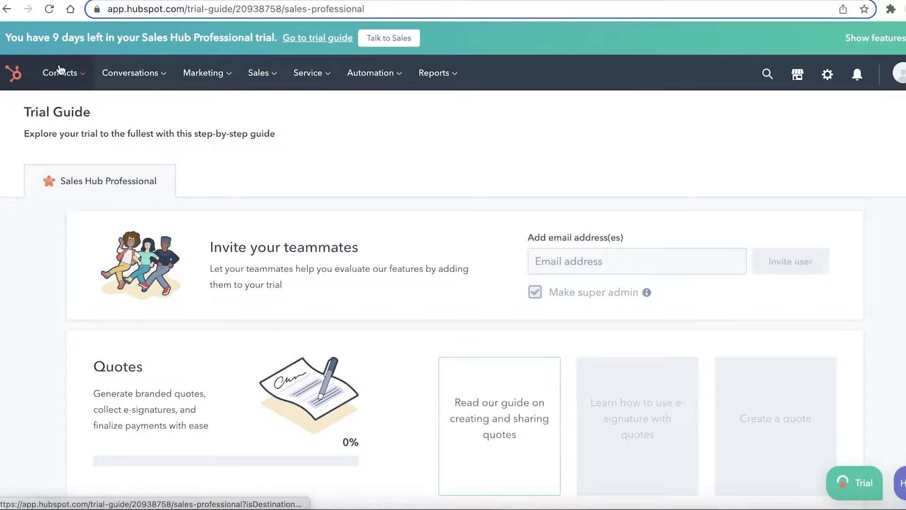
pyautogui.click(69, 79)
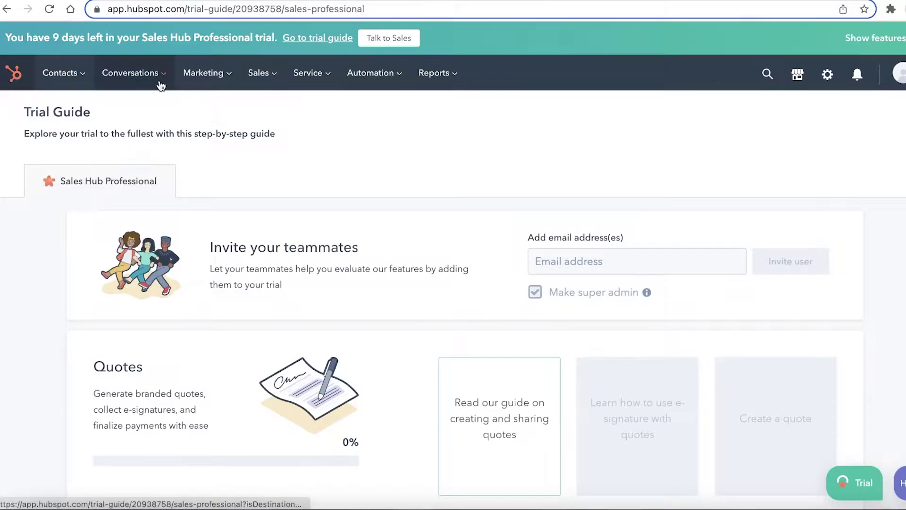
pyautogui.moveTo(144, 77)
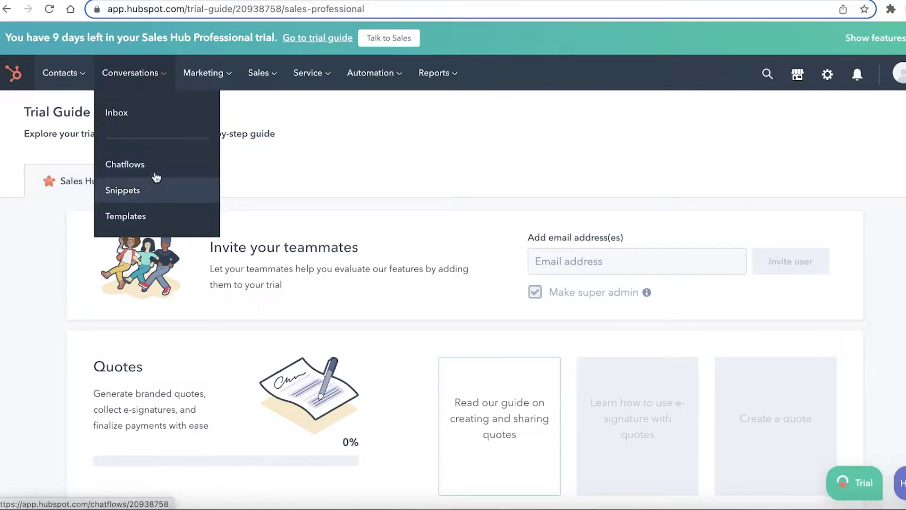
pyautogui.moveTo(222, 90)
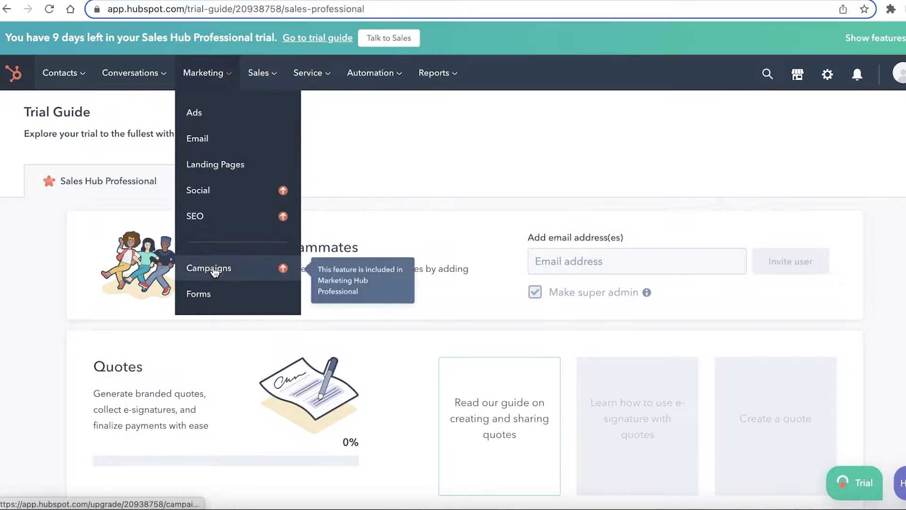
pyautogui.moveTo(259, 61)
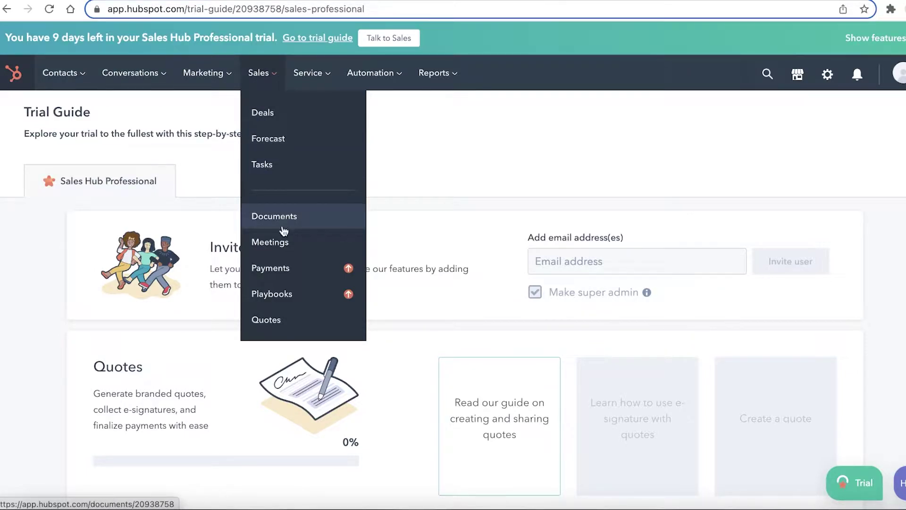
pyautogui.moveTo(318, 92)
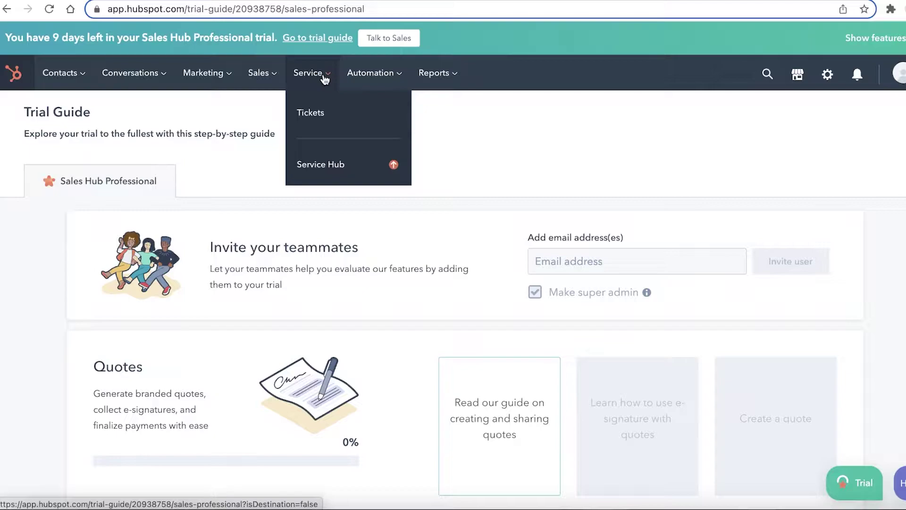
# Open the Service > Tickets list showing ticket 45675
pyautogui.click(345, 118)
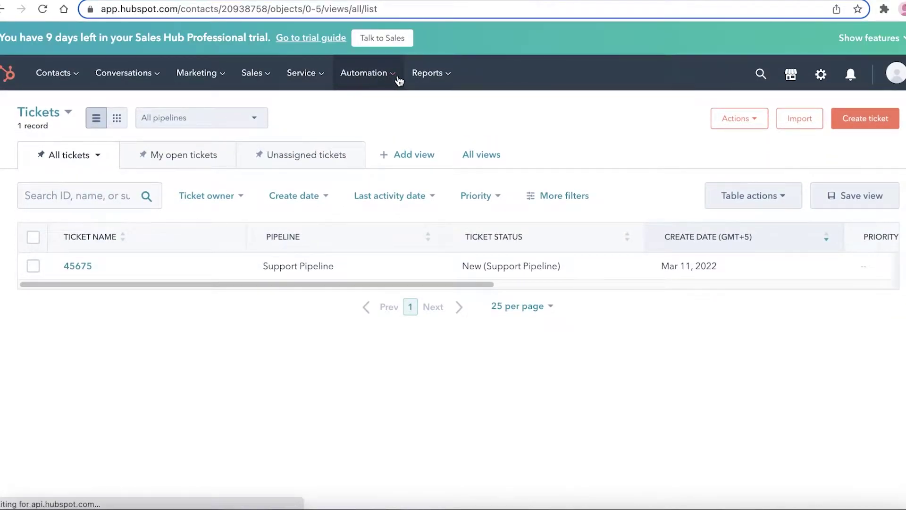
pyautogui.moveTo(399, 81)
pyautogui.moveTo(453, 79)
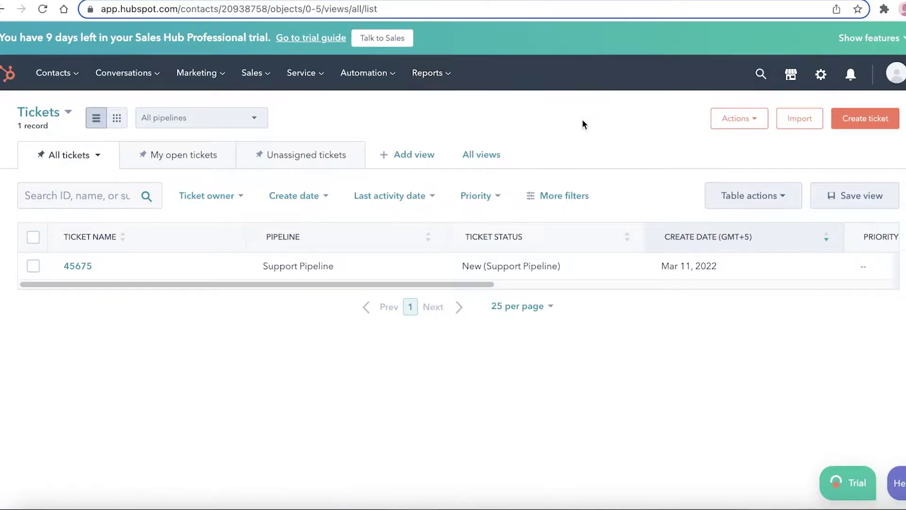
# Open and close the account menu, then bring up the HubSpot Marketplaces choices
pyautogui.click(897, 75)
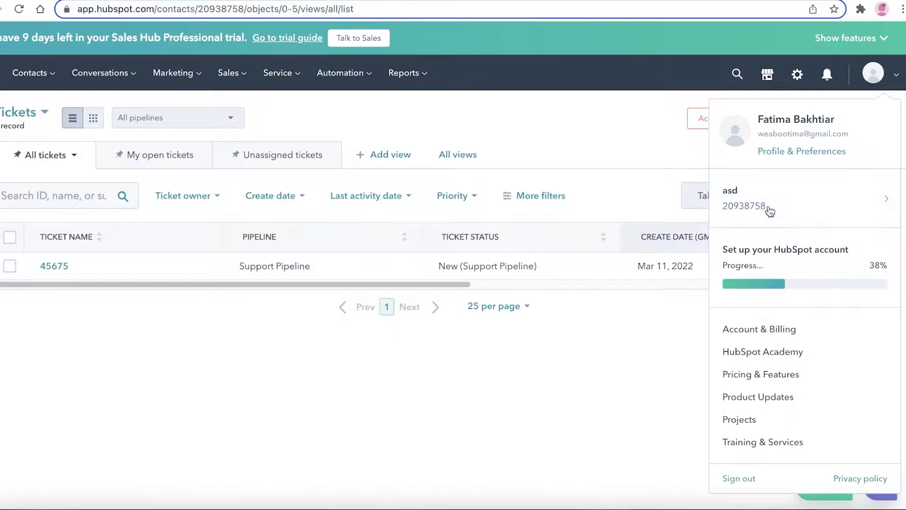
pyautogui.click(590, 134)
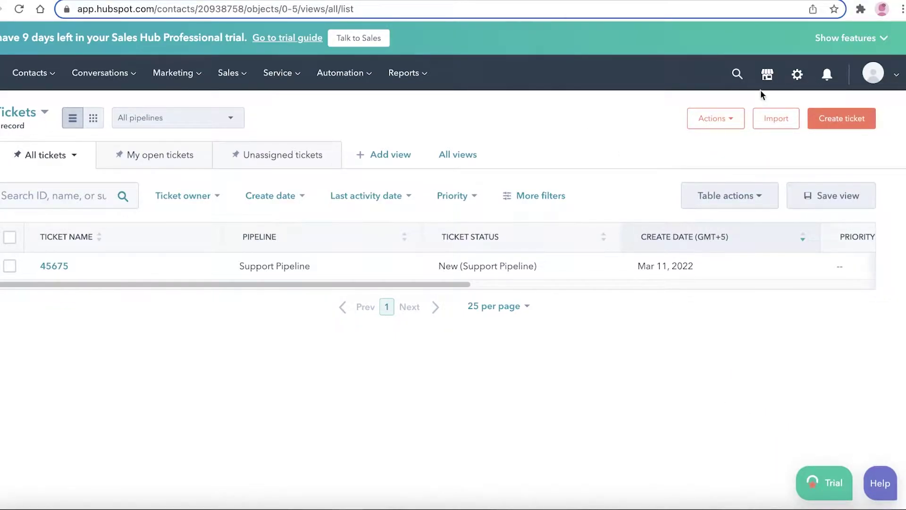
pyautogui.click(769, 75)
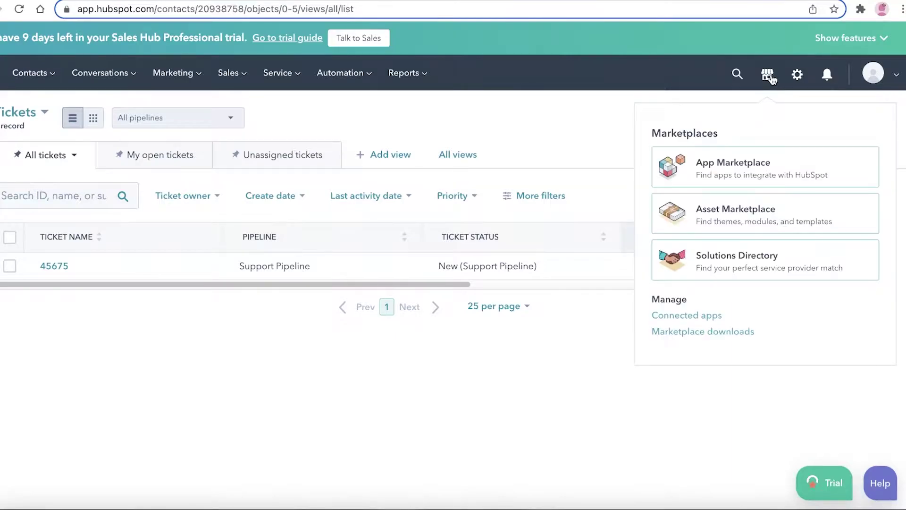
pyautogui.click(764, 174)
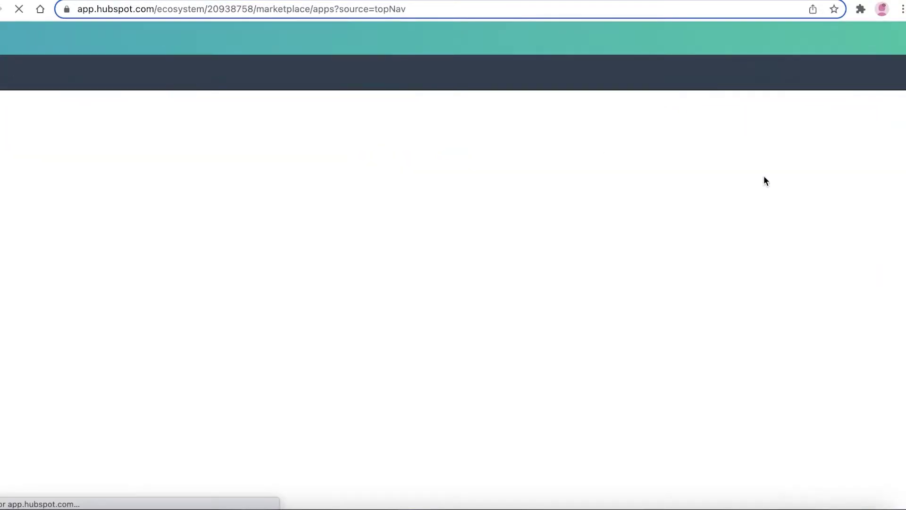
pyautogui.scroll(-10, 759, 169)
pyautogui.scroll(8, 745, 189)
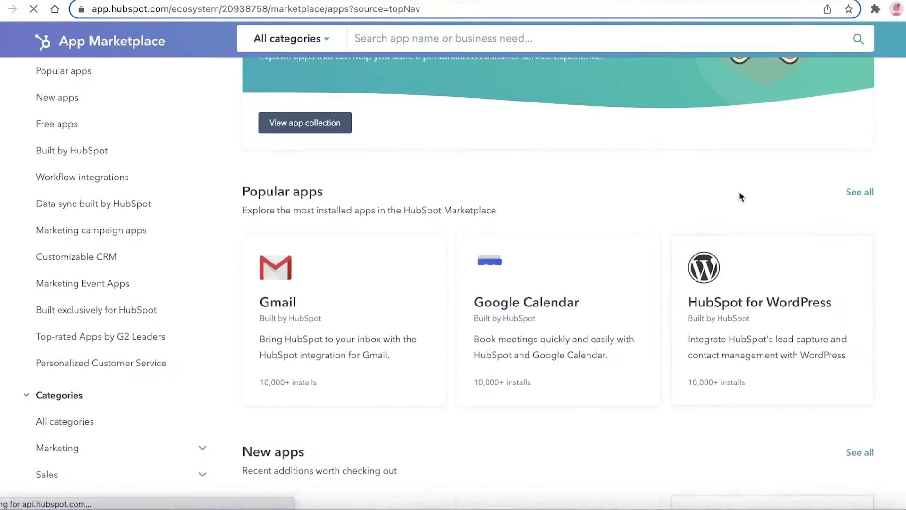
pyautogui.scroll(-10, 743, 198)
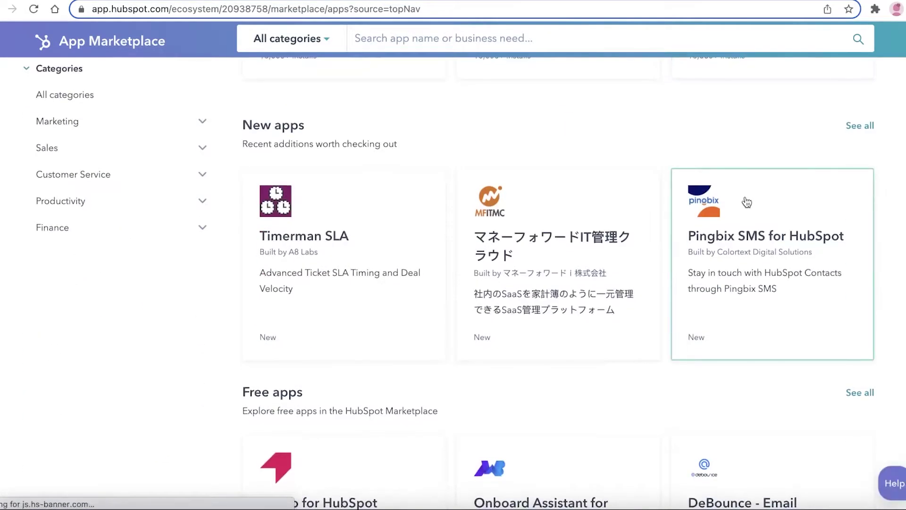
pyautogui.scroll(13, 718, 194)
pyautogui.scroll(2, 691, 189)
pyautogui.scroll(-20, 691, 188)
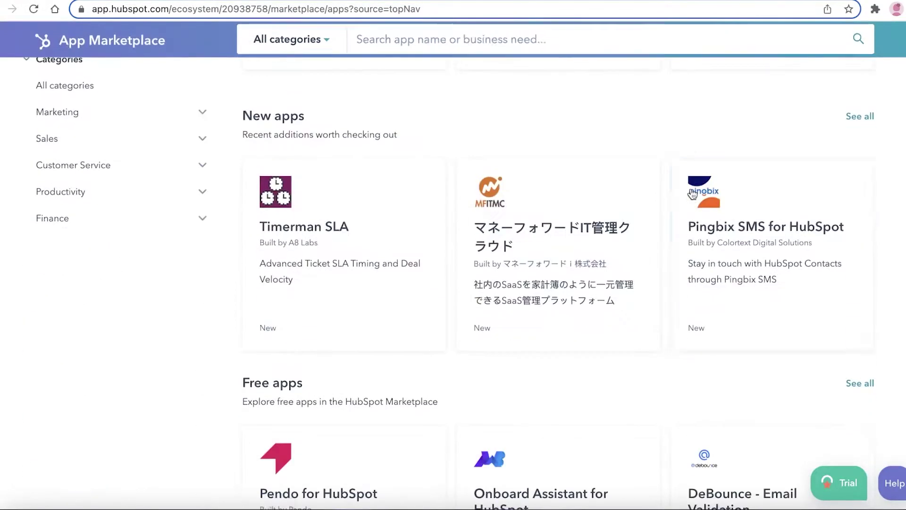
pyautogui.scroll(8, 691, 192)
pyautogui.scroll(-14, 692, 193)
pyautogui.scroll(-6, 693, 193)
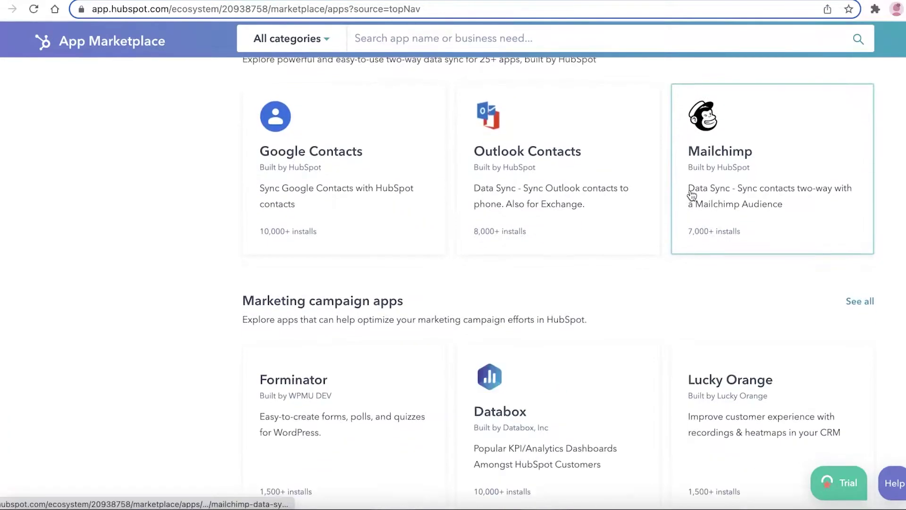
pyautogui.scroll(12, 691, 194)
pyautogui.scroll(15, 690, 192)
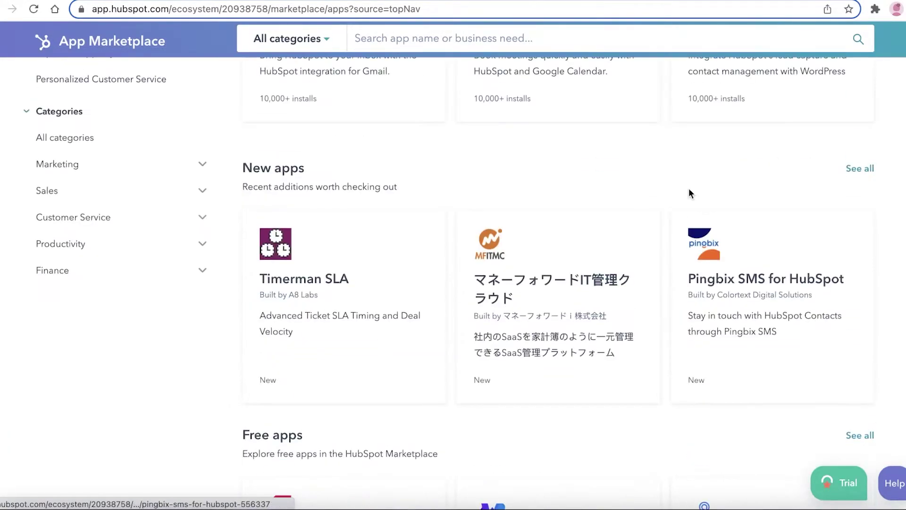
pyautogui.scroll(-8, 690, 192)
pyautogui.scroll(-10, 690, 193)
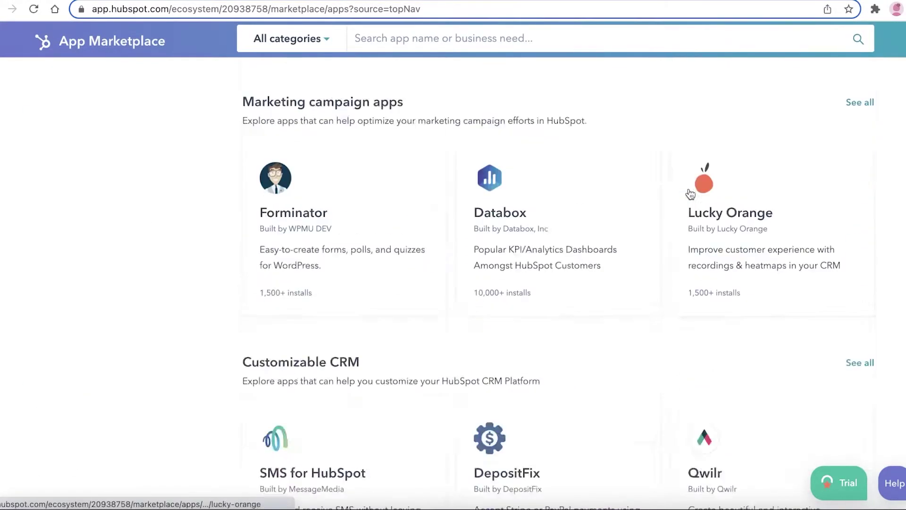
pyautogui.scroll(-6, 688, 192)
pyautogui.scroll(-1, 687, 189)
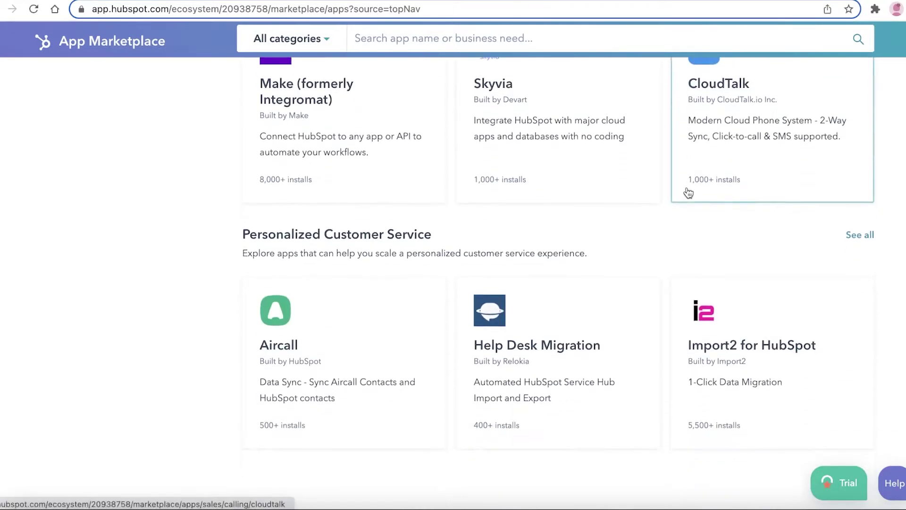
pyautogui.scroll(10, 688, 192)
pyautogui.scroll(10, 689, 194)
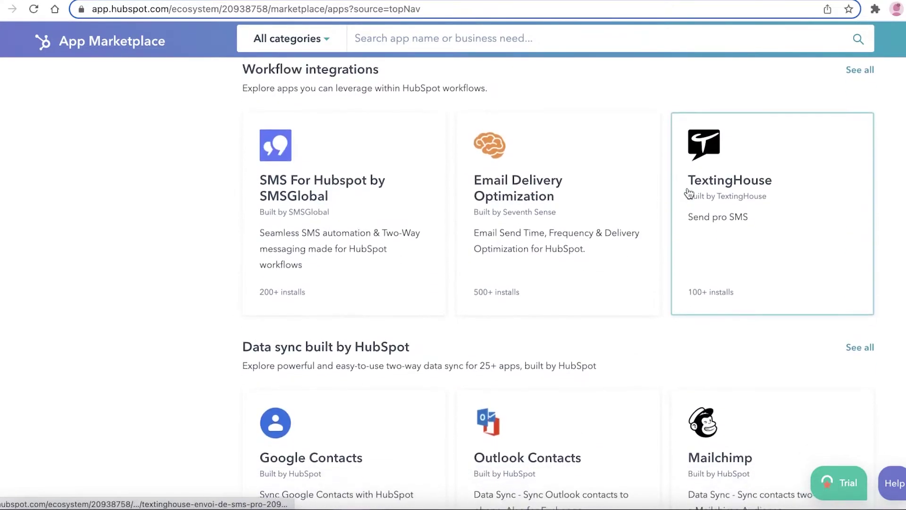
pyautogui.scroll(-3, 680, 196)
pyautogui.scroll(12, 614, 191)
pyautogui.scroll(10, 575, 187)
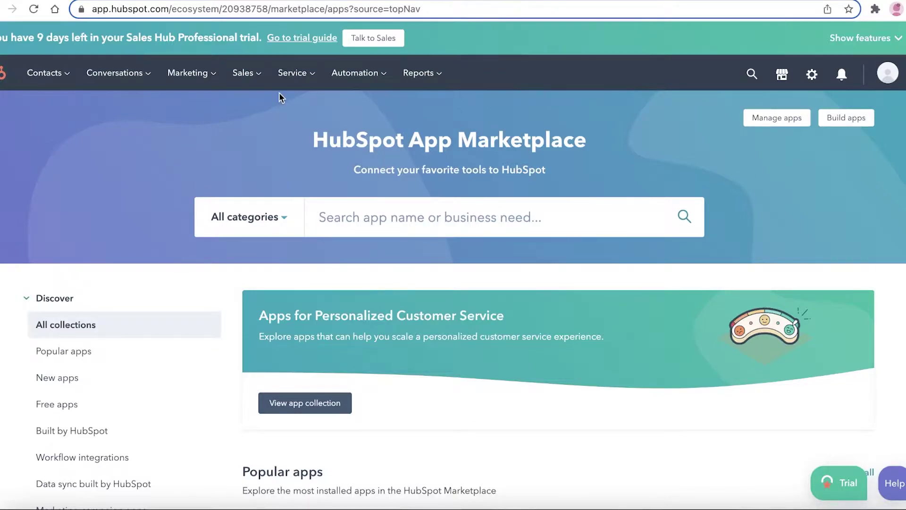
# Open the Contacts list of 3 records and briefly check the Lead status filter
pyautogui.moveTo(39, 83)
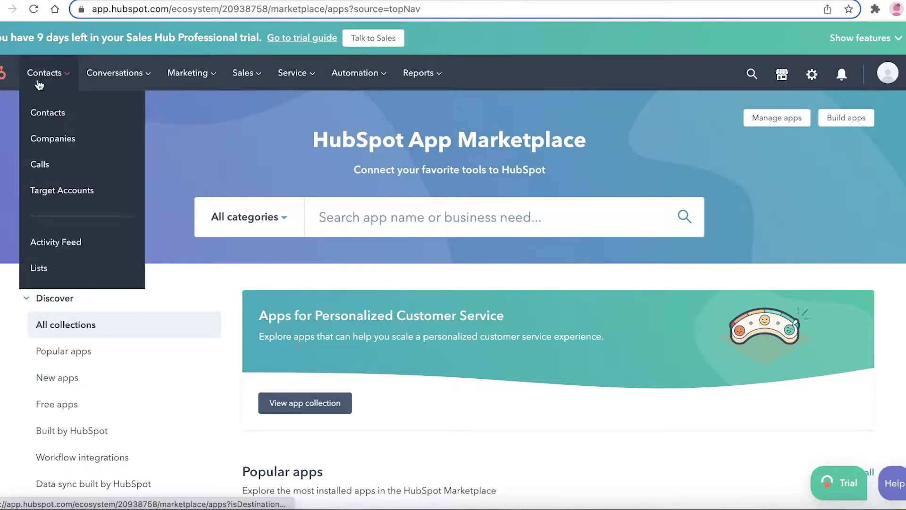
pyautogui.click(39, 107)
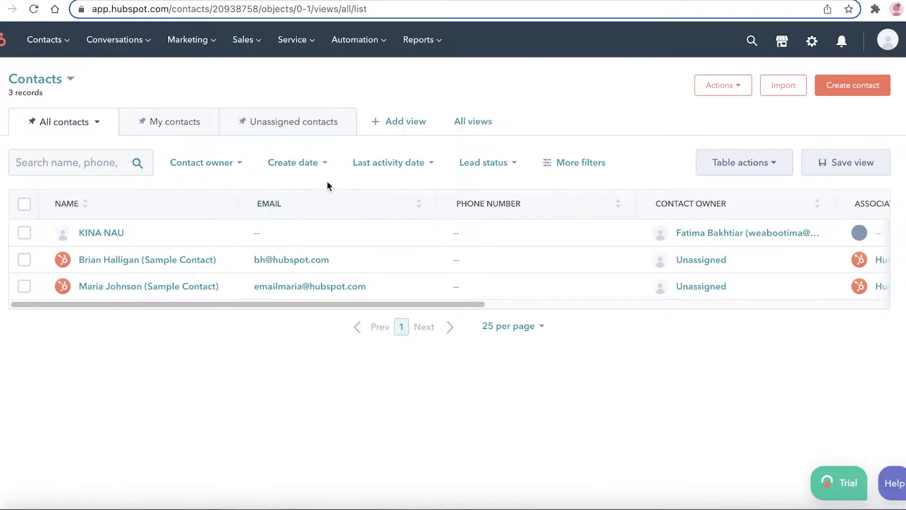
pyautogui.click(479, 166)
pyautogui.click(553, 125)
pyautogui.moveTo(137, 51)
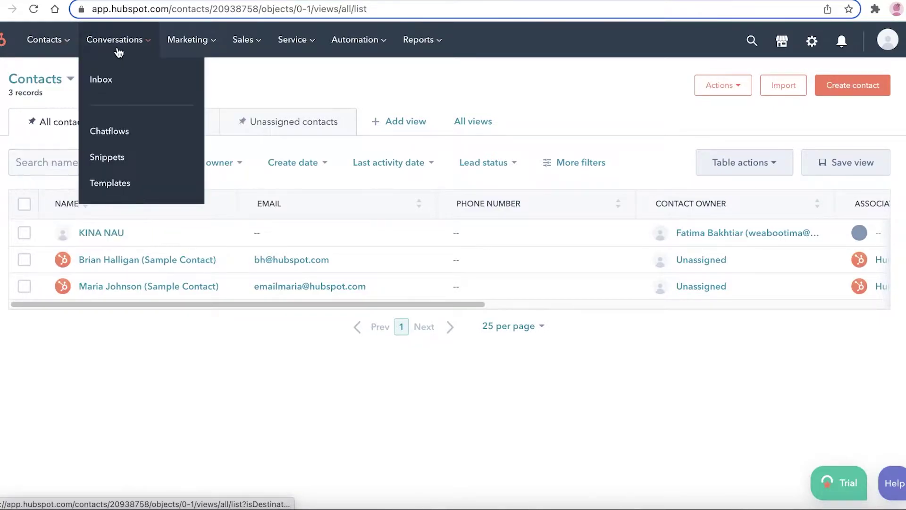
pyautogui.moveTo(167, 51)
pyautogui.moveTo(281, 52)
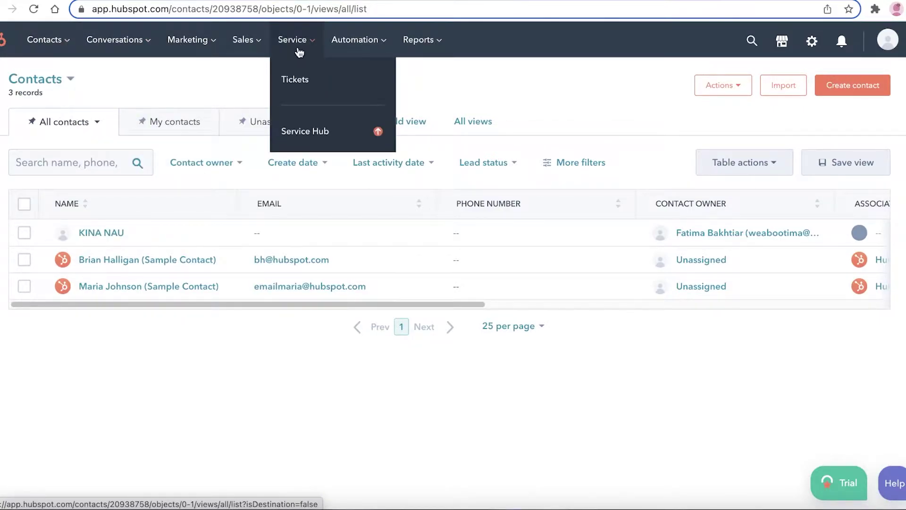
pyautogui.moveTo(253, 44)
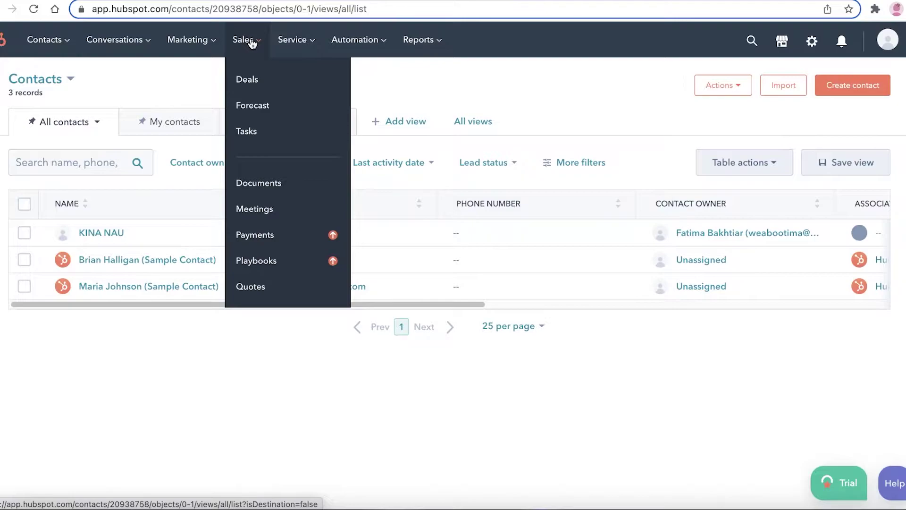
# Go to Tasks and add a new task queue named 'Failed'
pyautogui.click(270, 132)
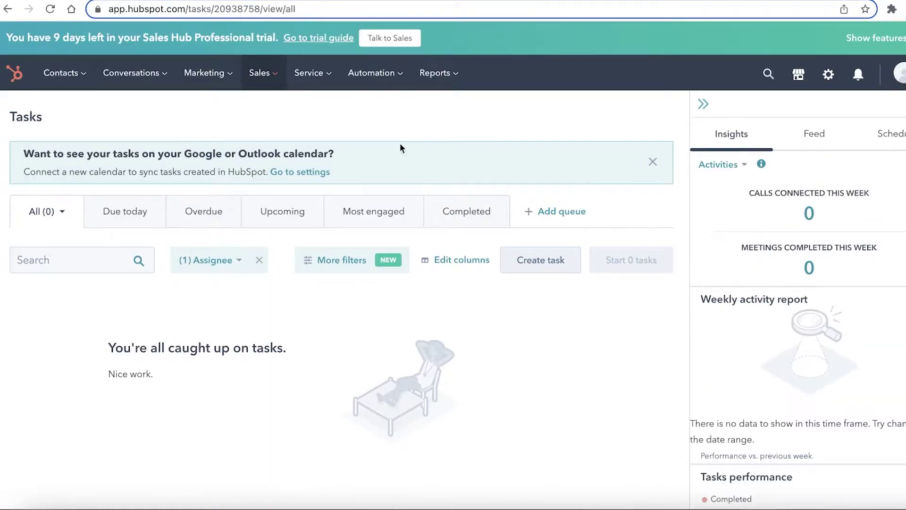
pyautogui.scroll(-1, 360, 208)
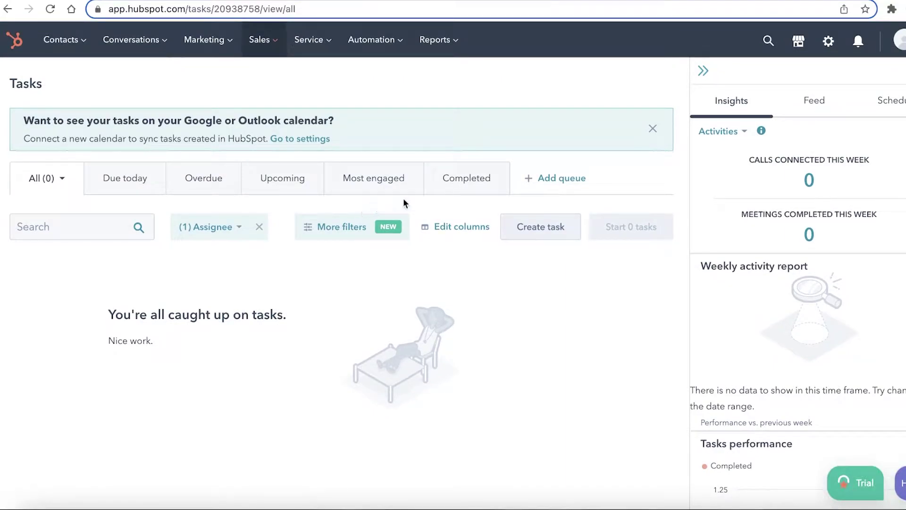
pyautogui.click(559, 178)
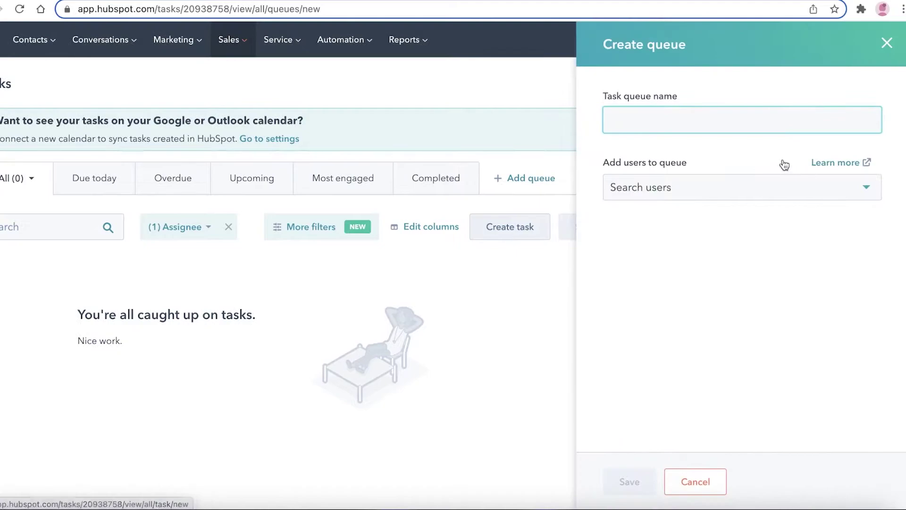
pyautogui.write('Failed')
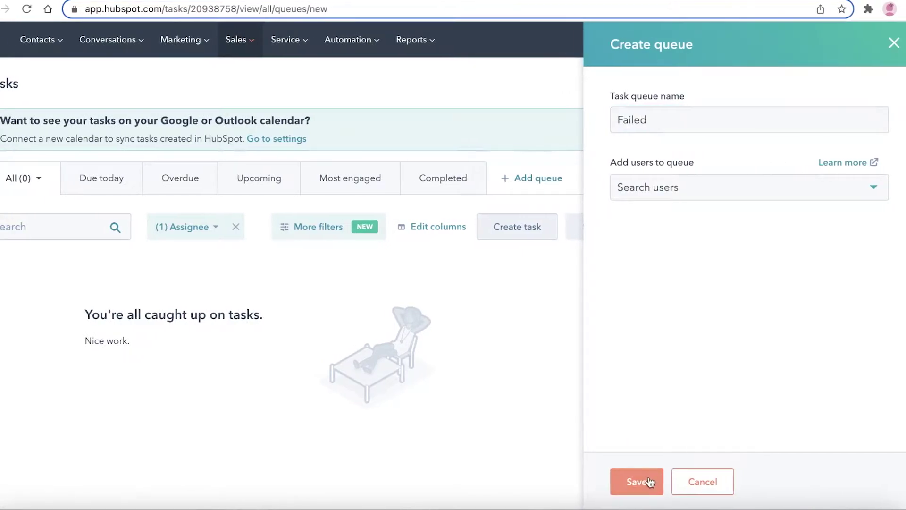
pyautogui.click(632, 480)
# Check the Completed, Overdue, Upcoming, Most engaged and Failed task views, ending on All
pyautogui.click(481, 184)
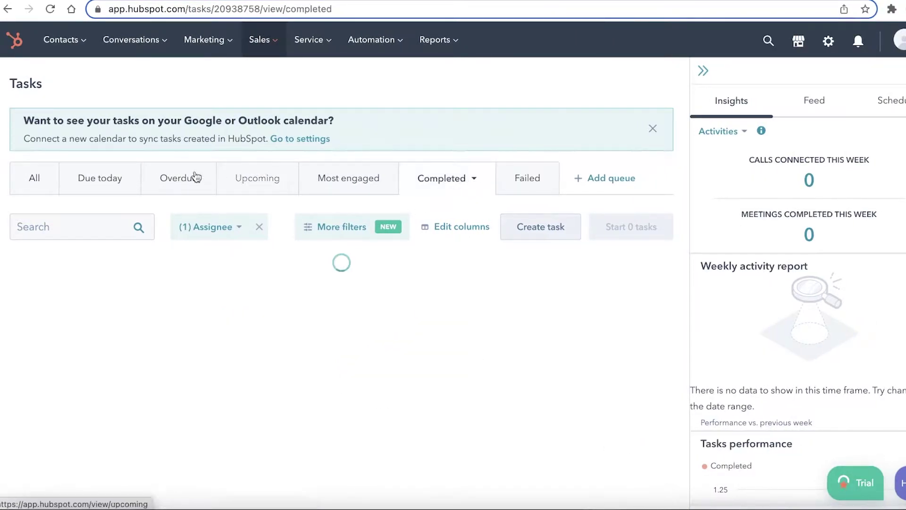
pyautogui.click(43, 187)
pyautogui.click(191, 194)
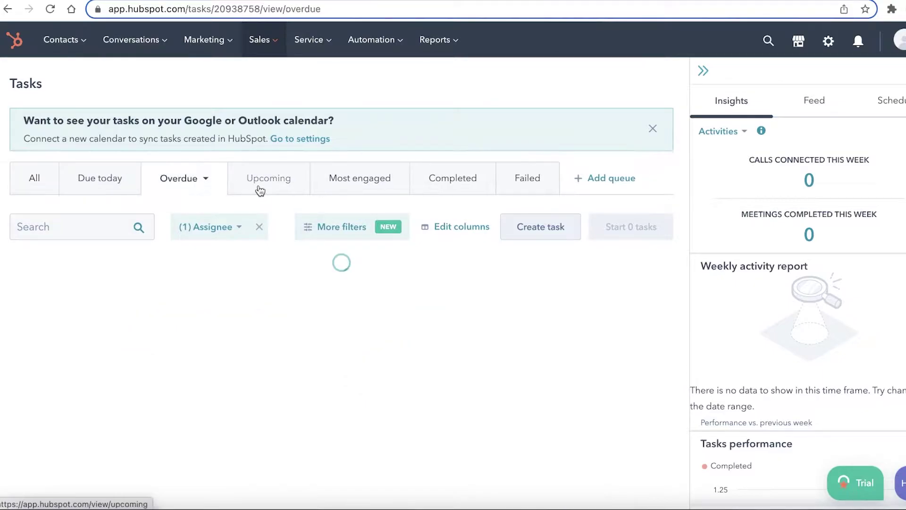
pyautogui.click(269, 188)
pyautogui.click(363, 184)
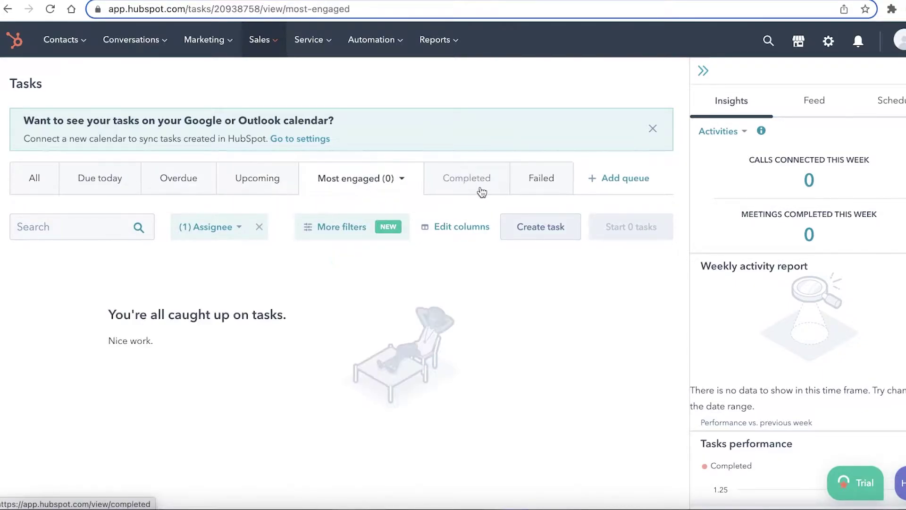
pyautogui.click(548, 184)
pyautogui.click(43, 178)
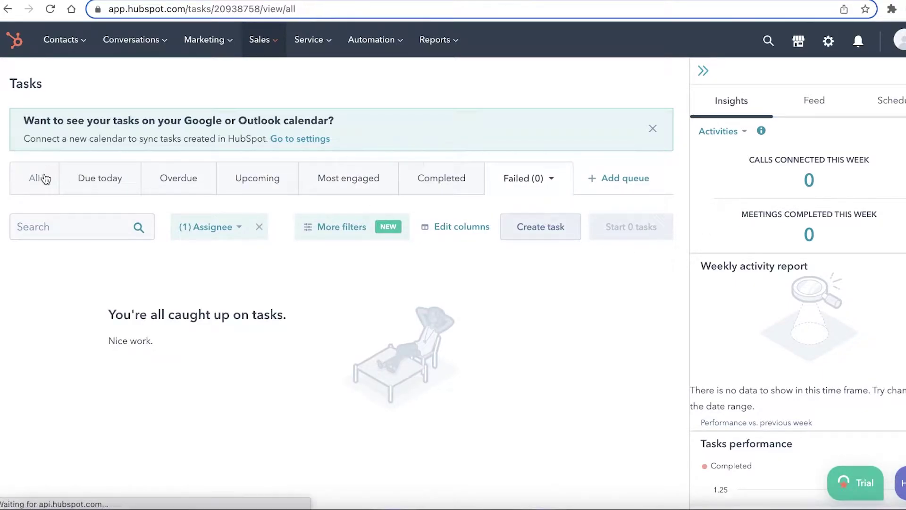
# Draft a task titled 'Find leather supplier' with type To do and High priority
pyautogui.click(543, 230)
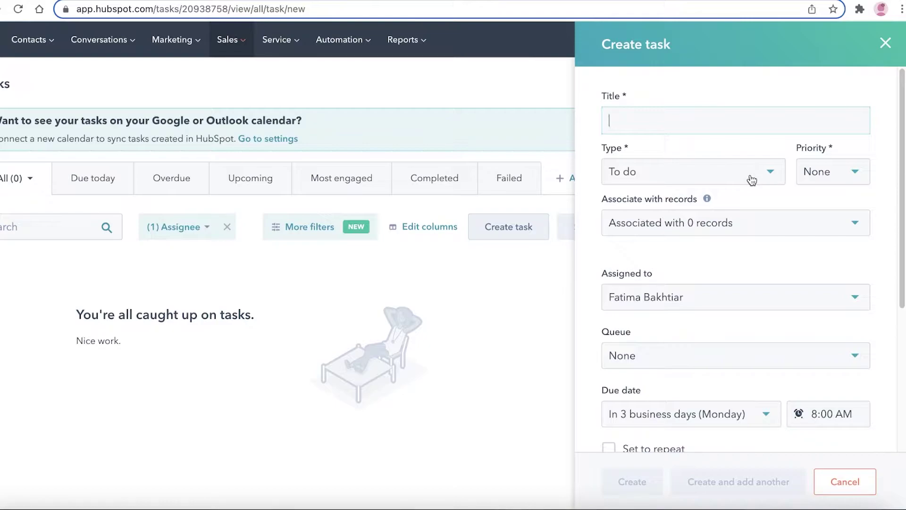
pyautogui.write('Fi')
pyautogui.press('BackSpace')
pyautogui.press('BackSpace')
pyautogui.write('Find ')
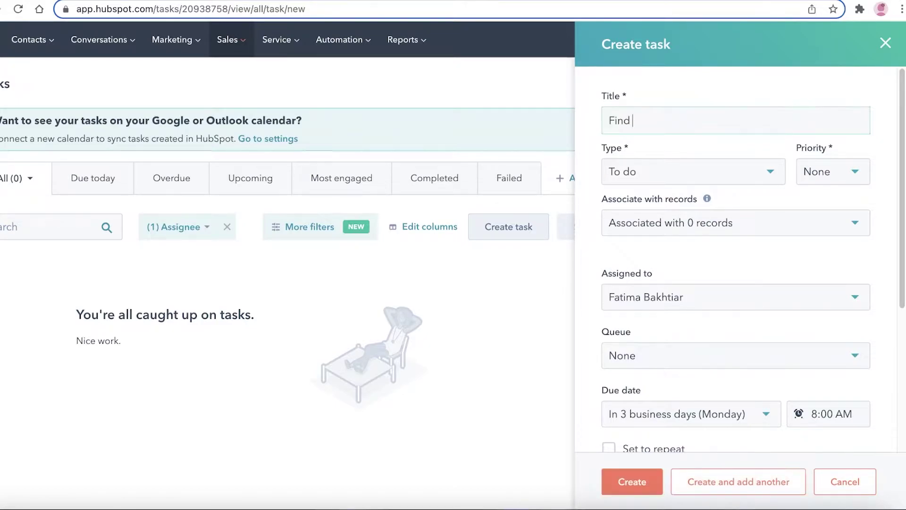
pyautogui.write('leather supplier')
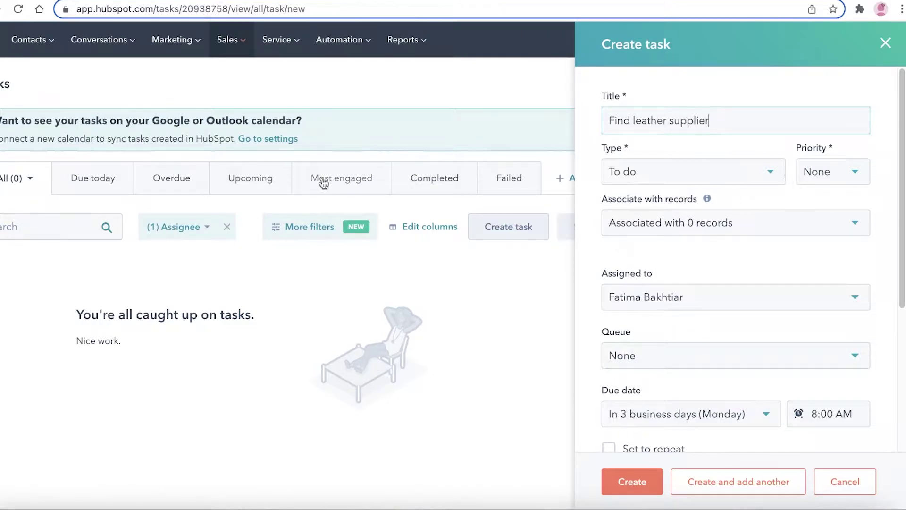
pyautogui.click(714, 180)
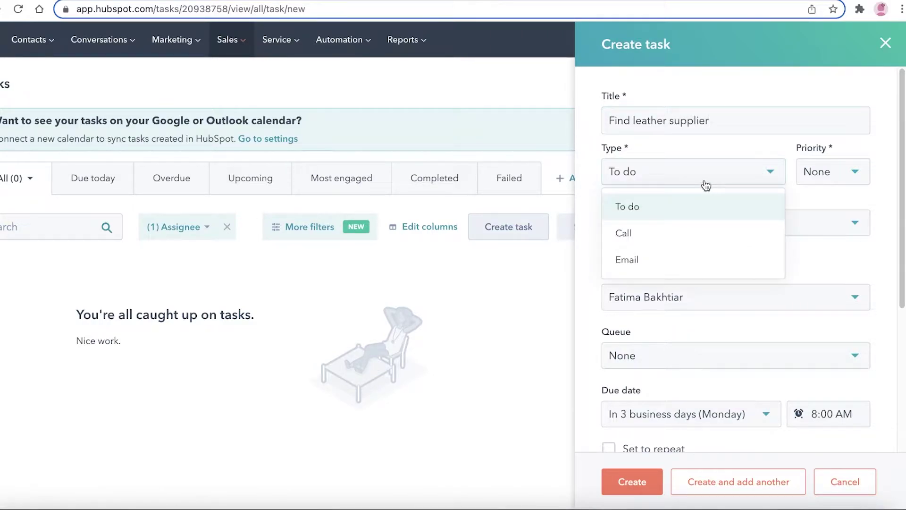
pyautogui.click(647, 213)
pyautogui.click(833, 173)
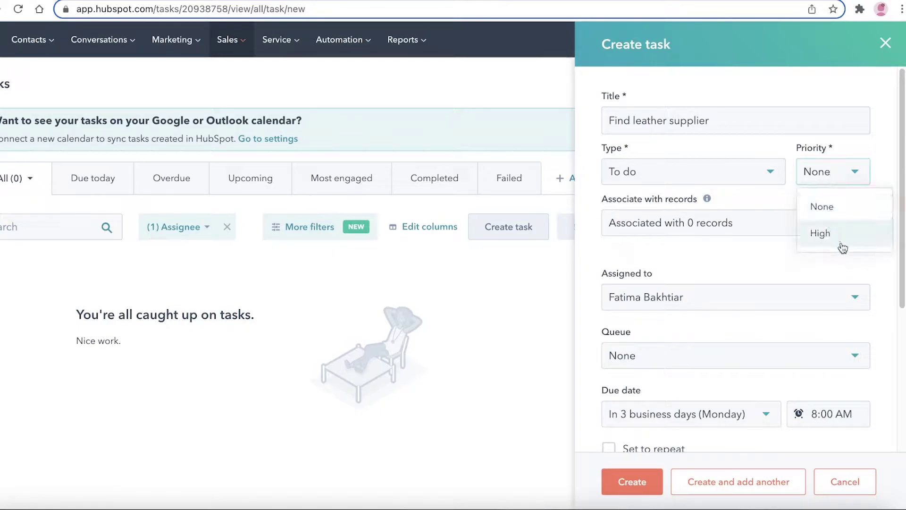
pyautogui.click(821, 247)
pyautogui.click(749, 227)
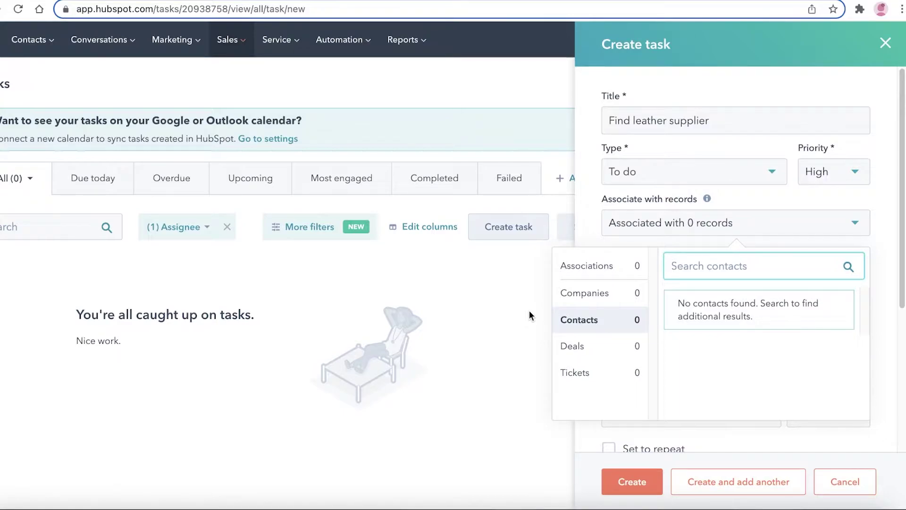
# Browse the deal and ticket associations, queue and reminder options without changing anything
pyautogui.click(592, 350)
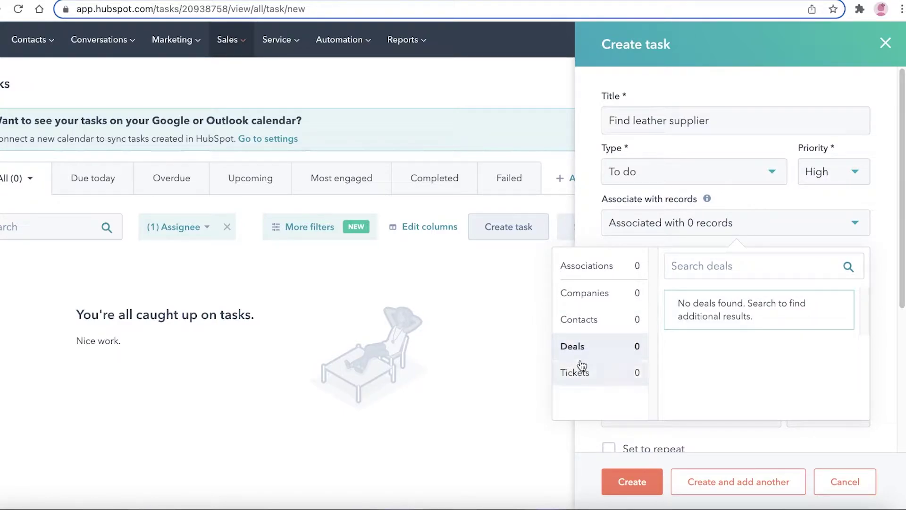
pyautogui.click(607, 379)
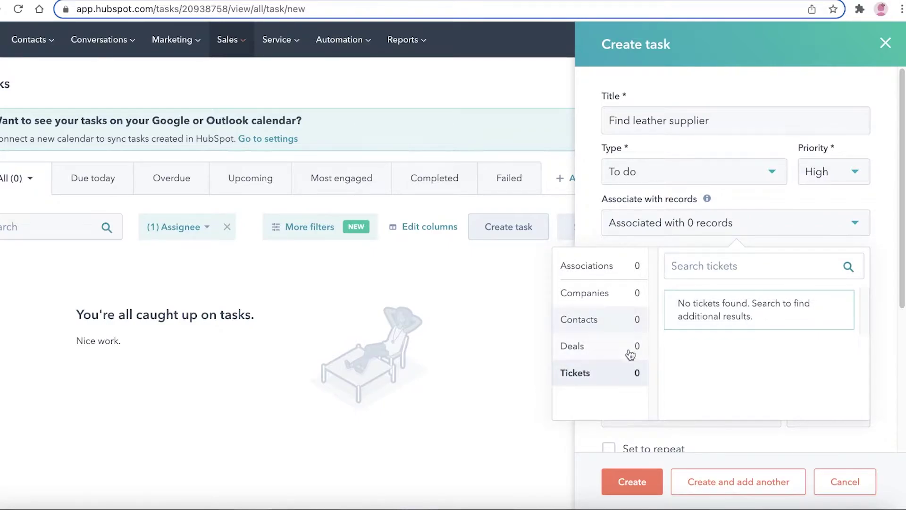
pyautogui.click(728, 223)
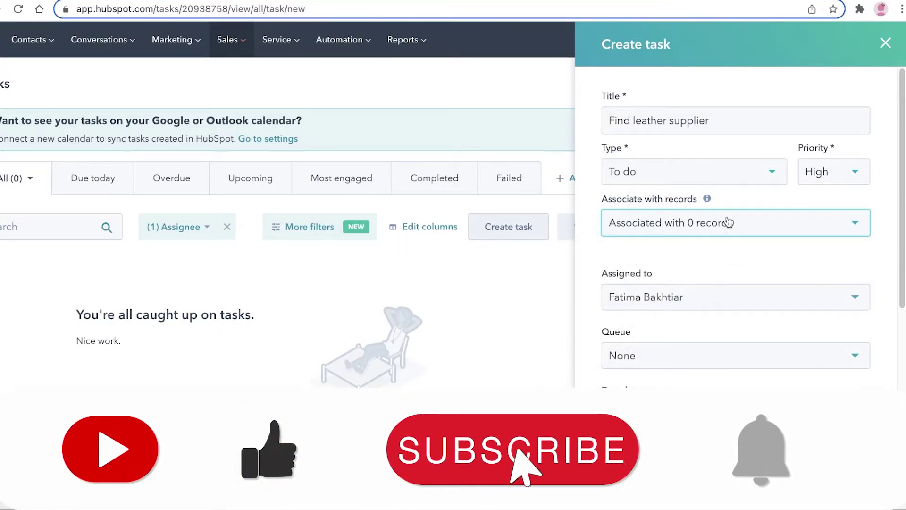
pyautogui.scroll(-1, 678, 231)
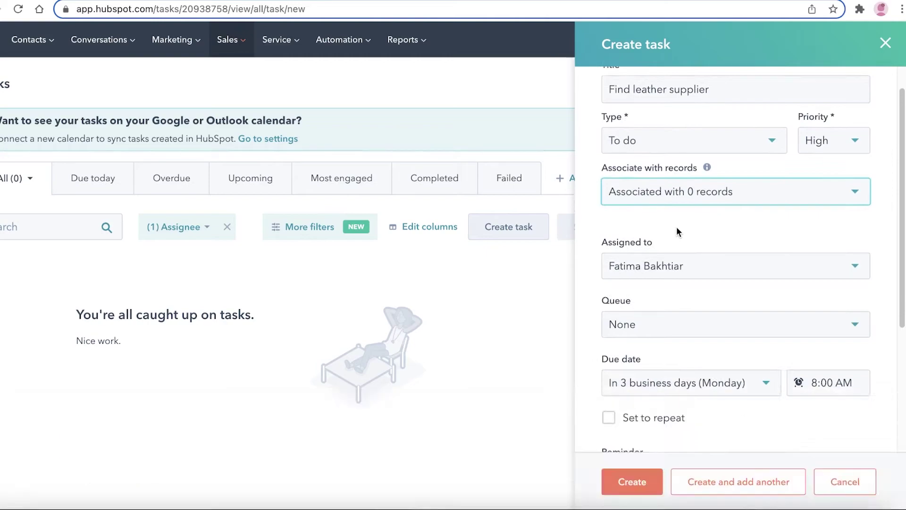
pyautogui.click(677, 228)
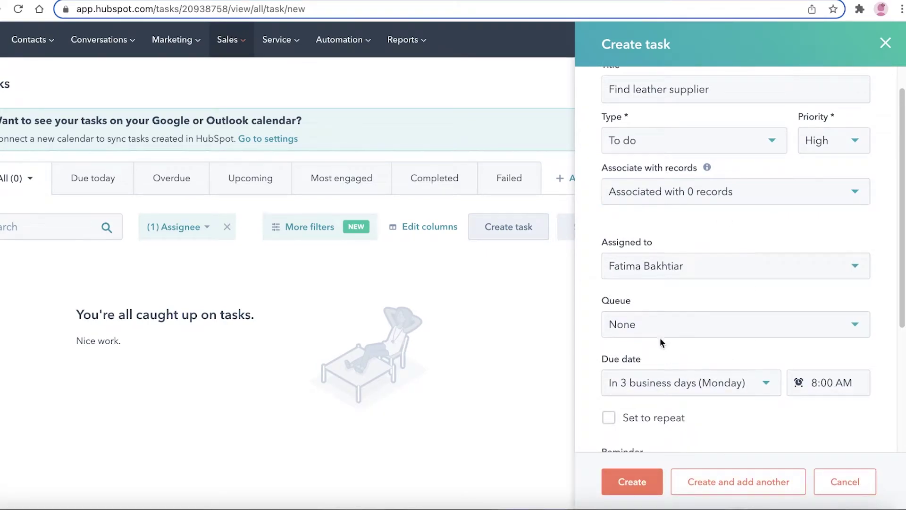
pyautogui.click(638, 325)
pyautogui.click(639, 321)
pyautogui.scroll(-5, 687, 274)
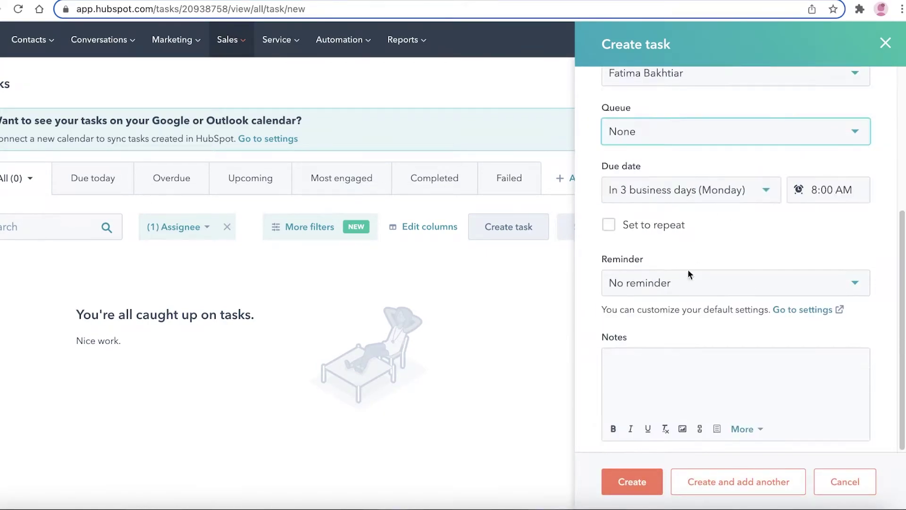
pyautogui.click(668, 290)
pyautogui.scroll(-2, 688, 378)
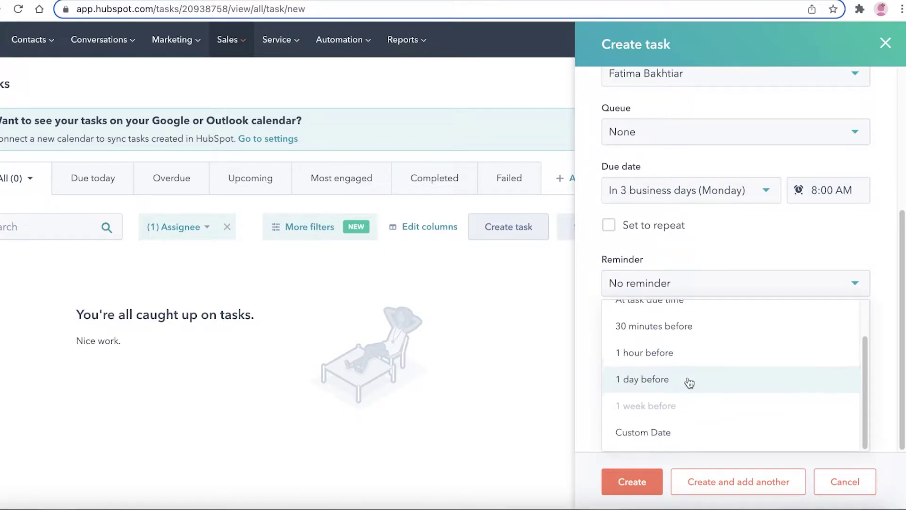
pyautogui.click(685, 263)
# Set the due date to In 2 weeks (April 6), keeping 8:00 AM and No reminder
pyautogui.click(679, 201)
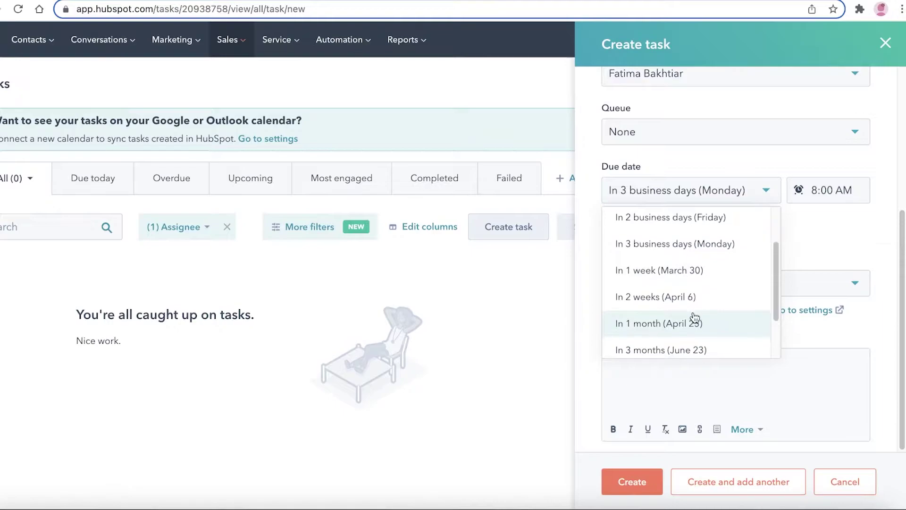
pyautogui.click(680, 296)
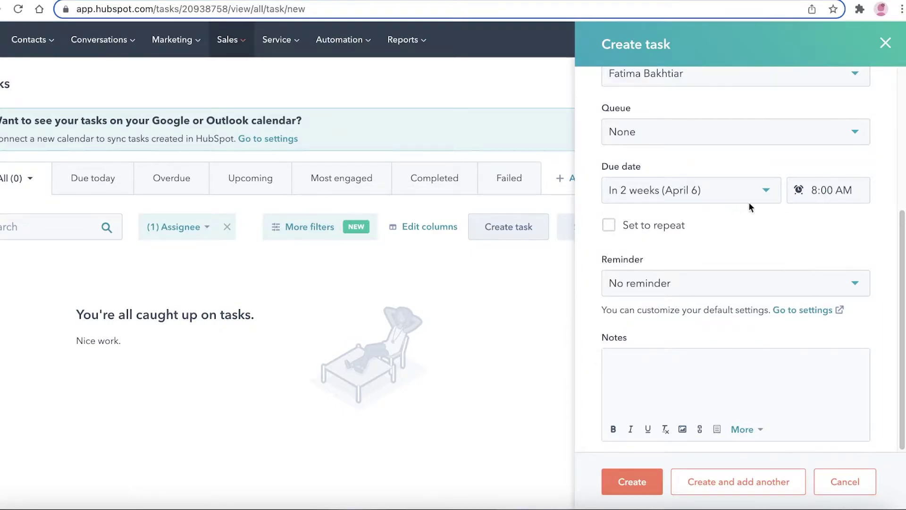
pyautogui.click(830, 190)
pyautogui.click(813, 279)
pyautogui.click(641, 288)
pyautogui.click(768, 253)
pyautogui.click(798, 191)
pyautogui.click(698, 262)
# Create 'Find leather supplier', mark it complete, skip the follow-up, and collapse the insights sidebar
pyautogui.click(632, 481)
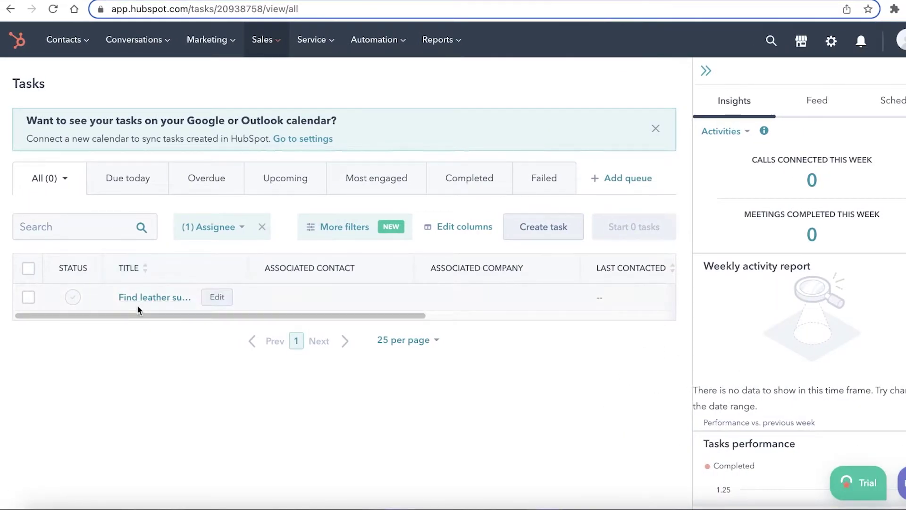
pyautogui.moveTo(252, 298)
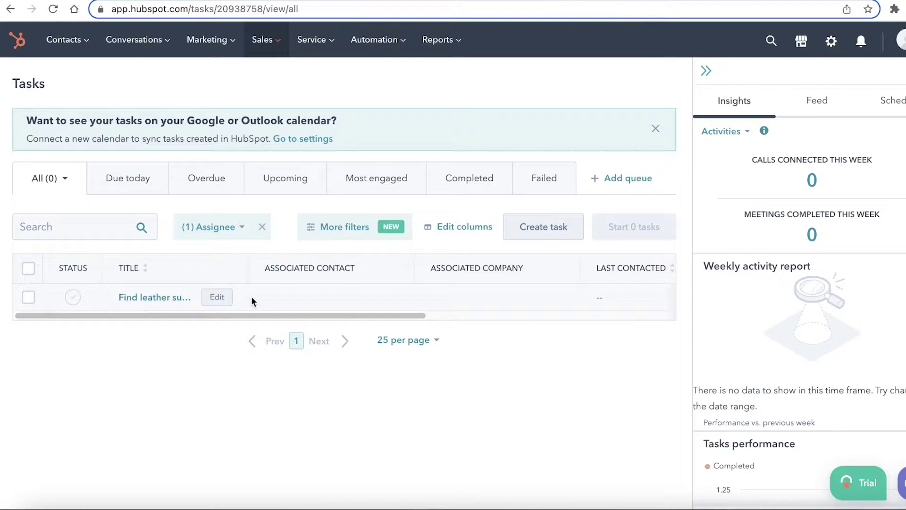
pyautogui.click(73, 297)
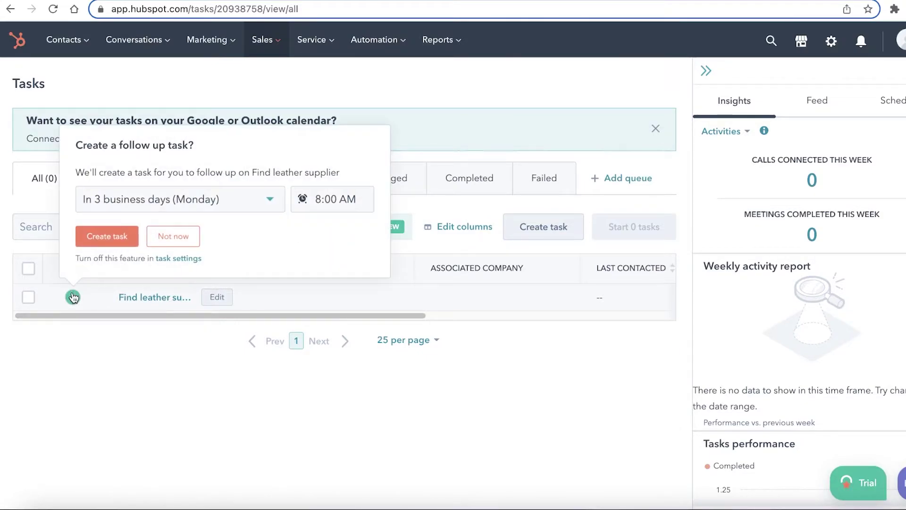
pyautogui.click(191, 211)
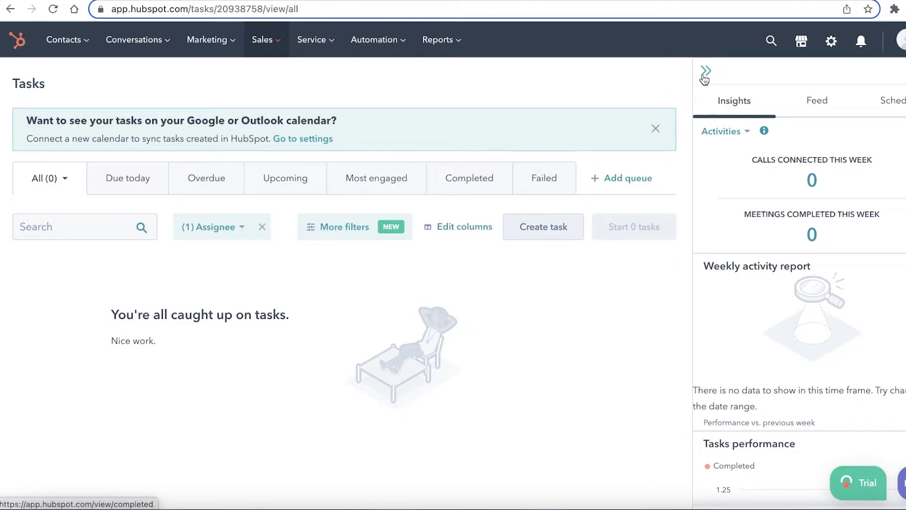
pyautogui.click(706, 72)
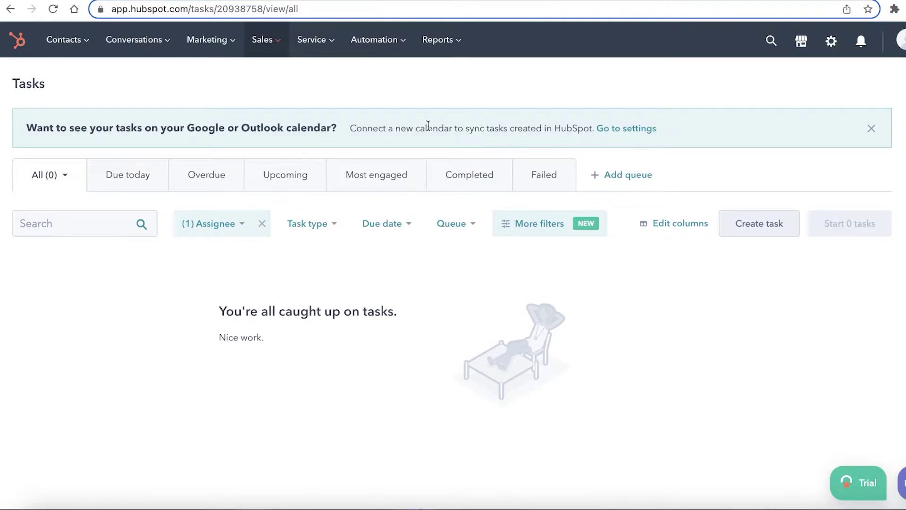
# Return to the Tickets list via the Service menu, showing ticket 45675
pyautogui.moveTo(329, 55)
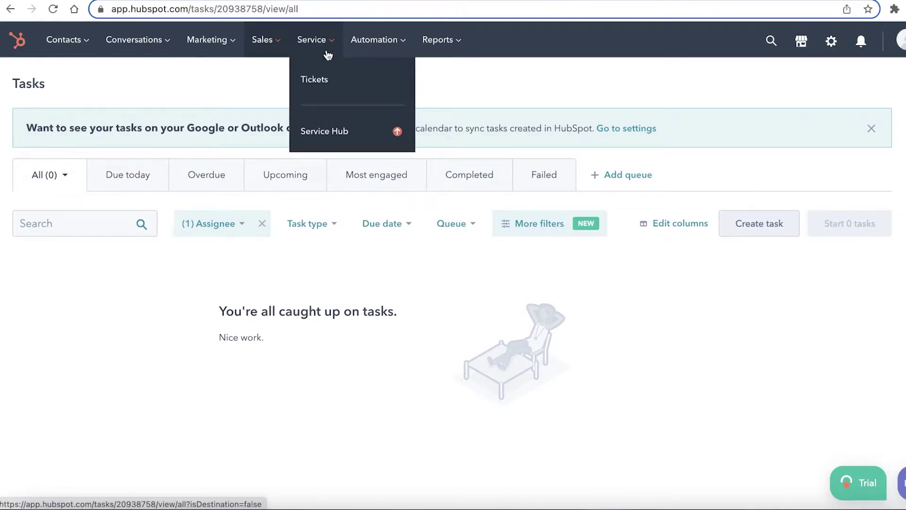
pyautogui.click(326, 81)
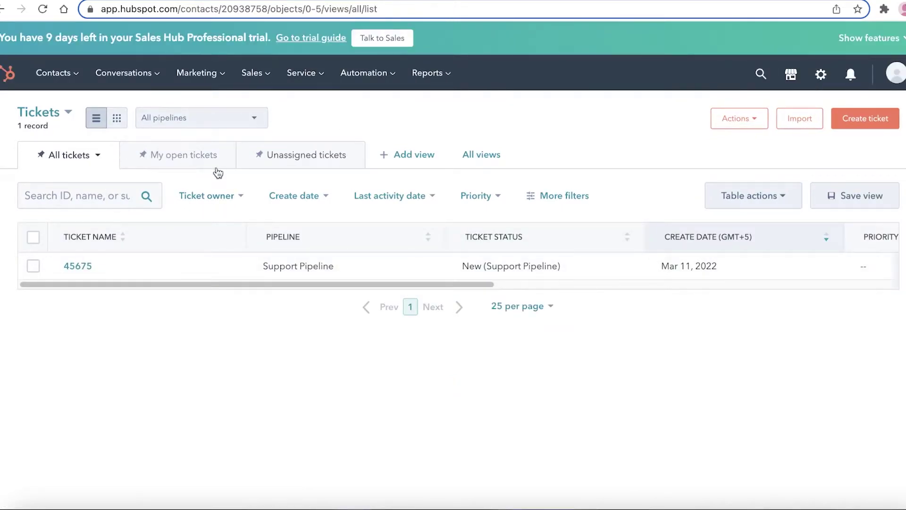
pyautogui.moveTo(304, 263)
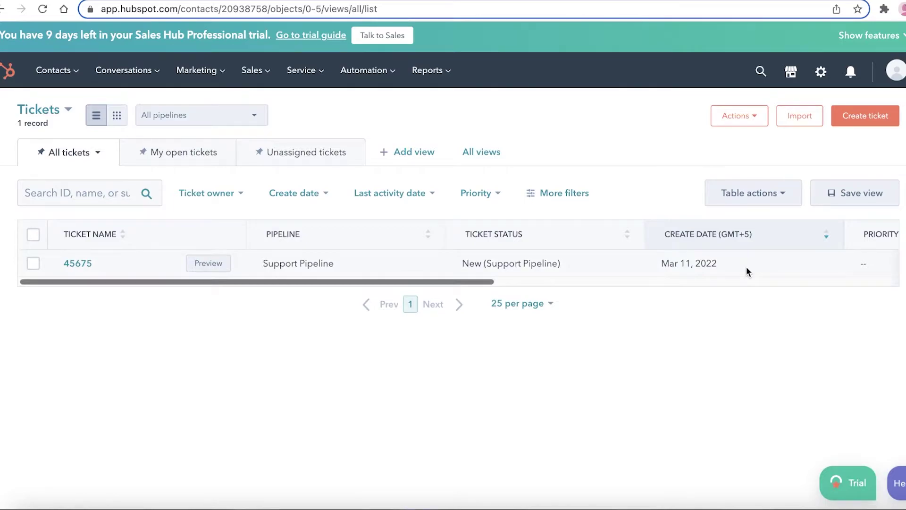
pyautogui.click(861, 112)
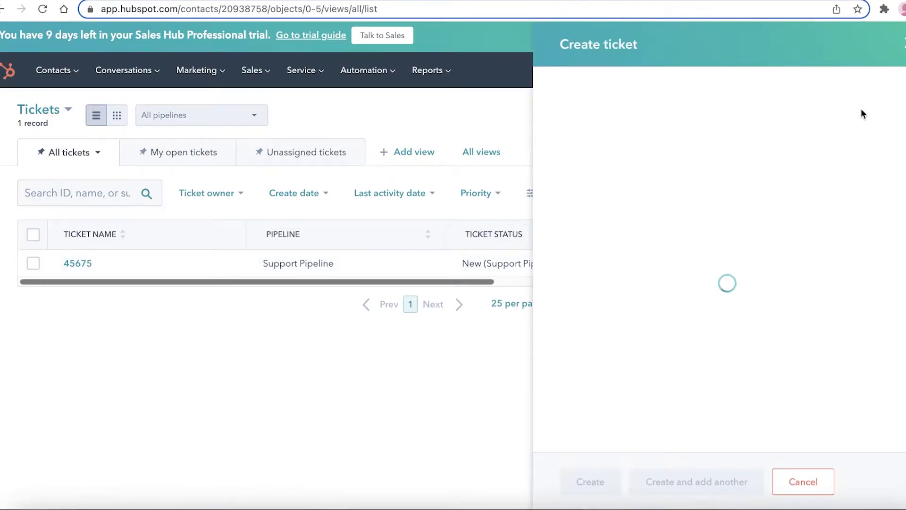
pyautogui.click(768, 150)
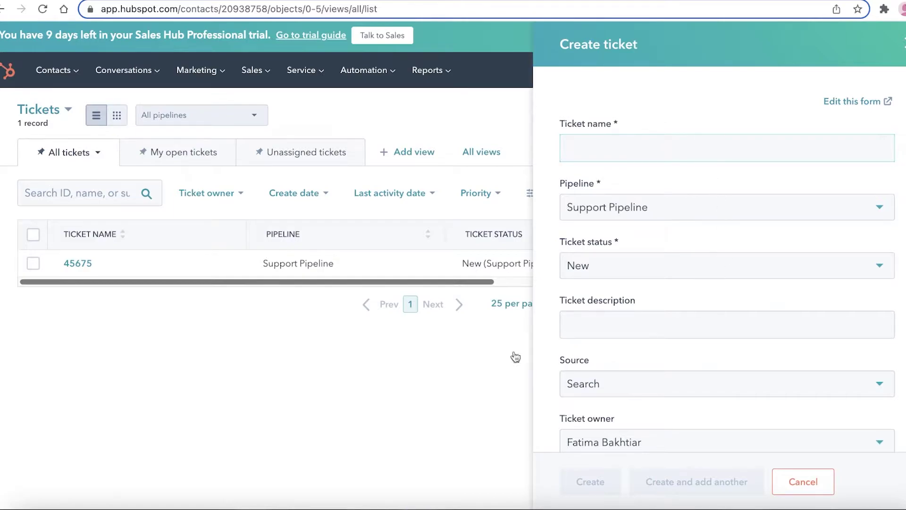
pyautogui.scroll(-5, 702, 273)
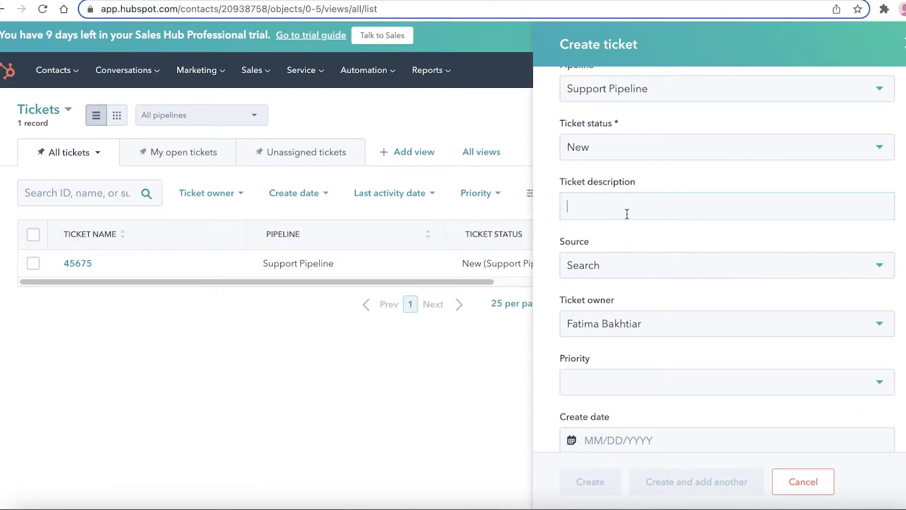
pyautogui.click(660, 150)
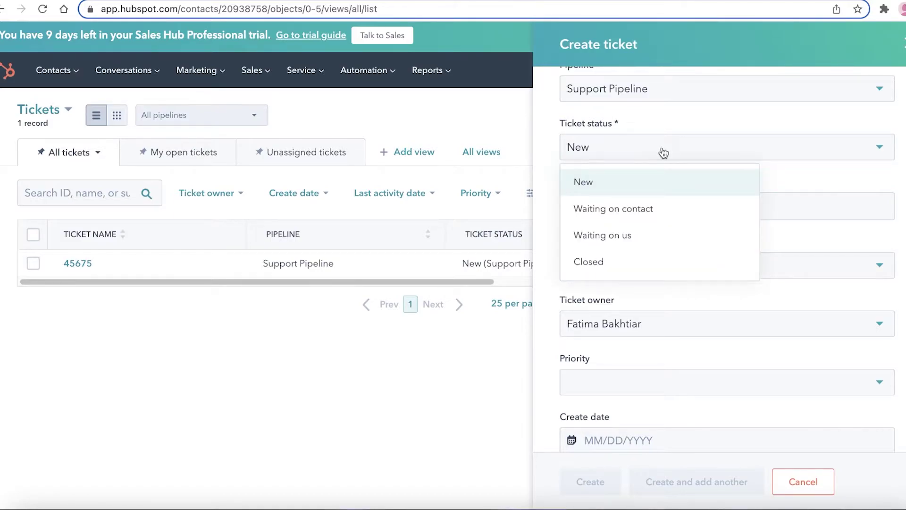
pyautogui.click(797, 201)
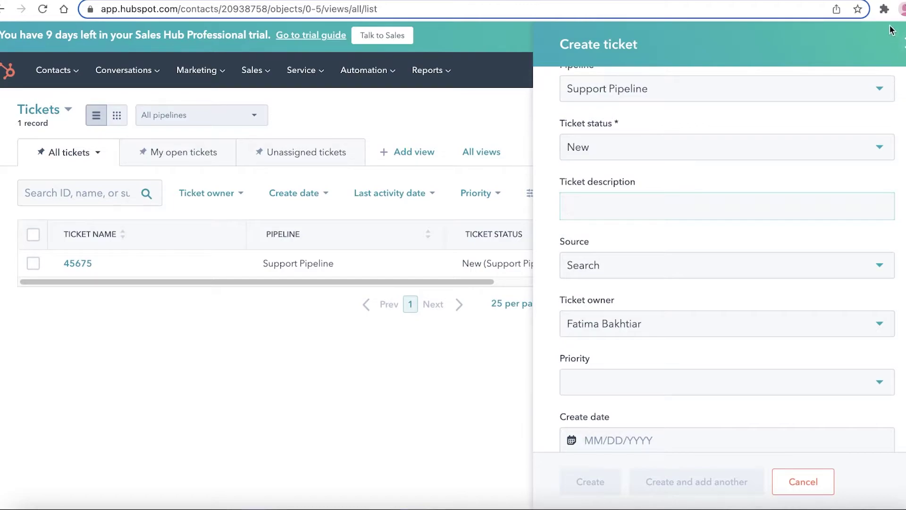
pyautogui.click(903, 43)
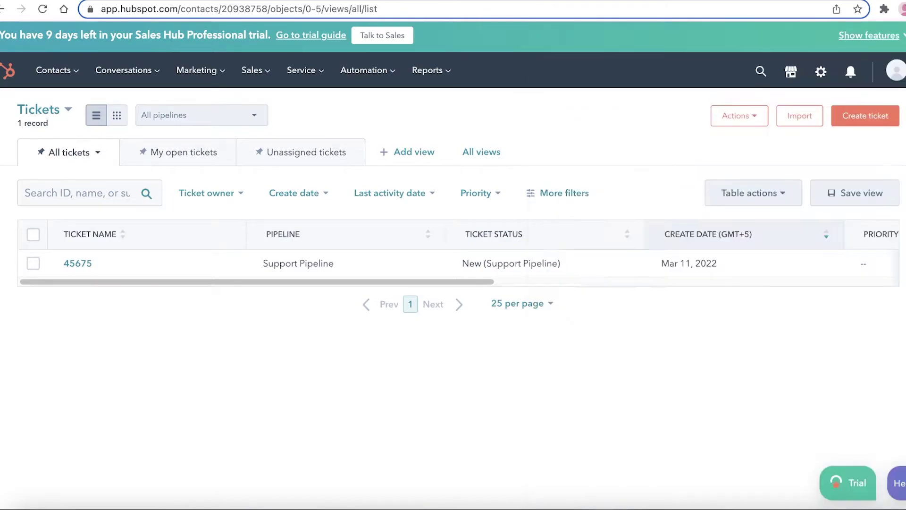
# Toggle the trial features overview, then open Automation > Sequences with 0 enrollments
pyautogui.click(890, 45)
pyautogui.click(887, 42)
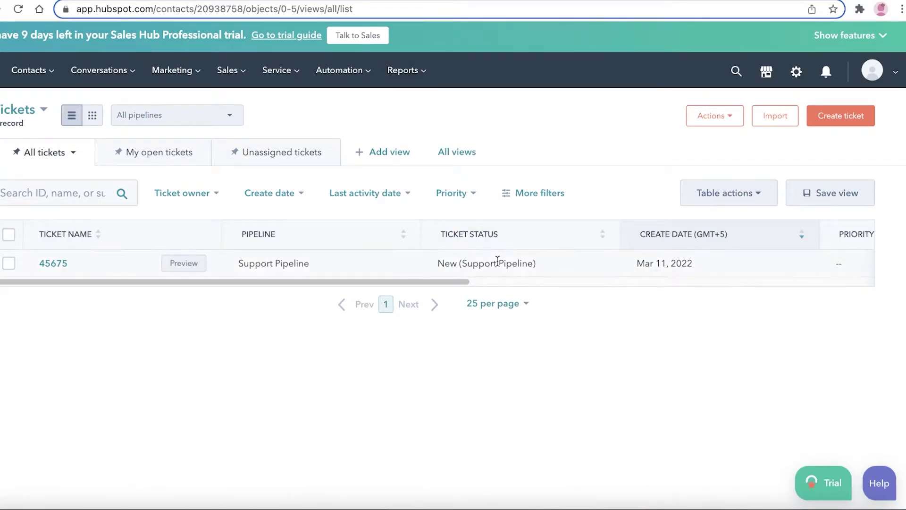
pyautogui.click(369, 73)
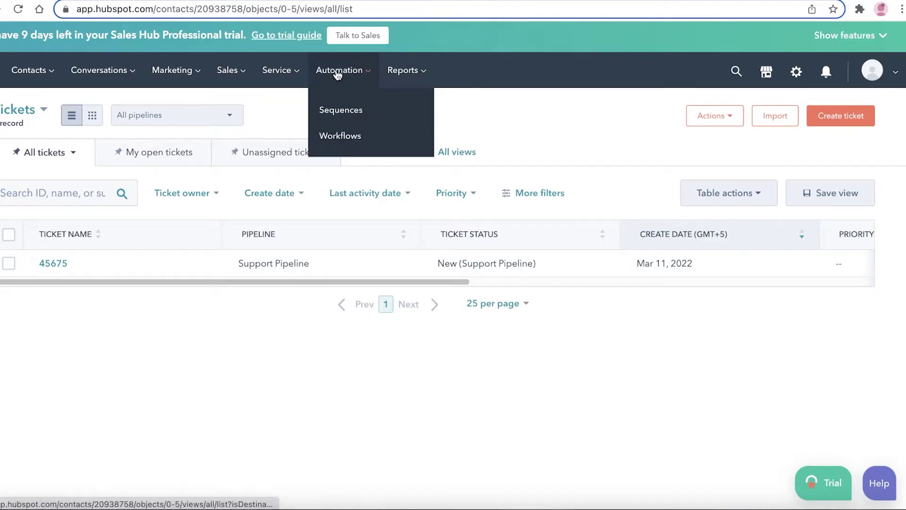
pyautogui.click(357, 113)
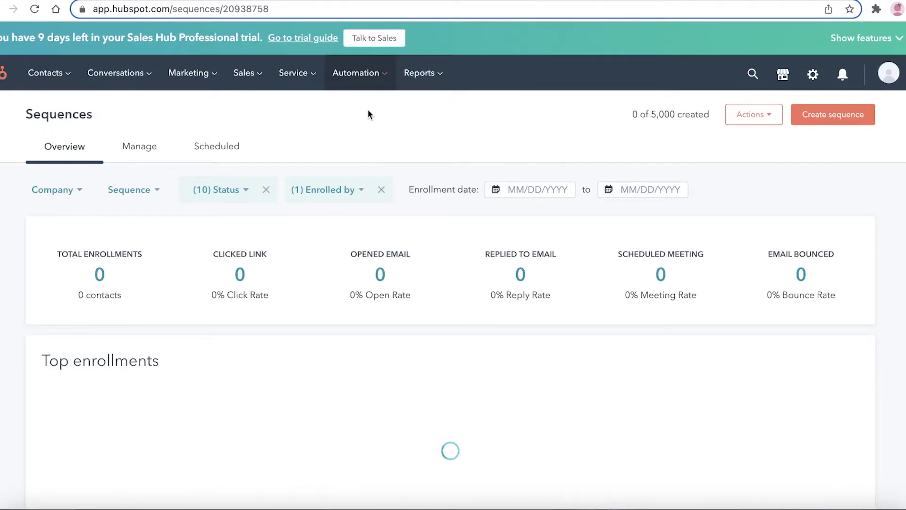
# Create a new sequence and browse its list of pre-made templates
pyautogui.click(829, 116)
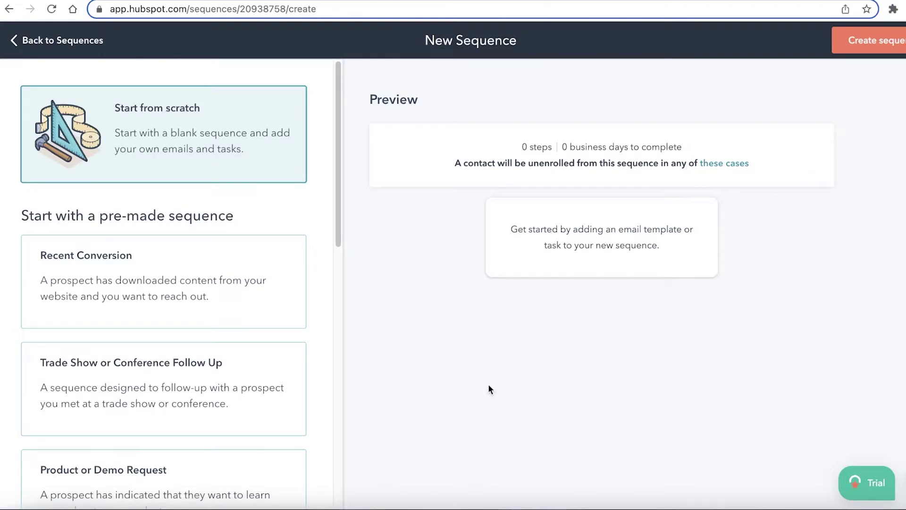
pyautogui.scroll(-10, 239, 352)
pyautogui.scroll(10, 243, 411)
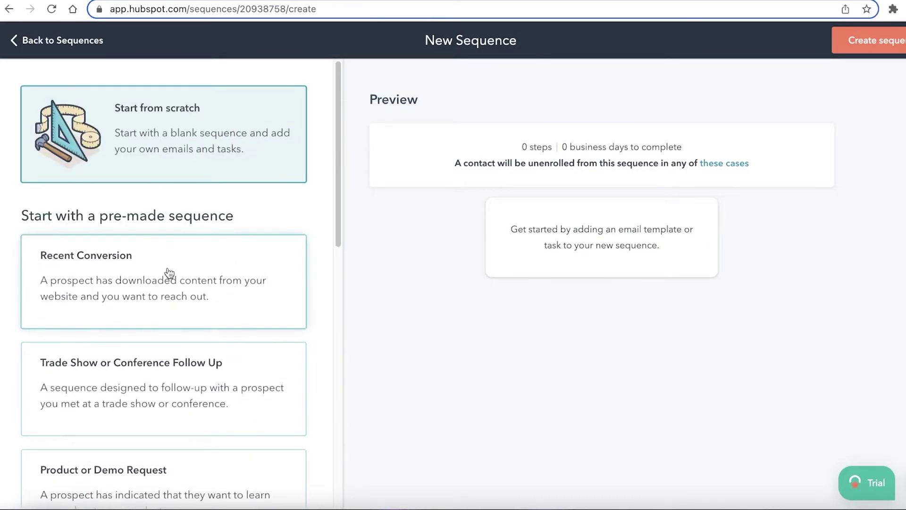
pyautogui.scroll(-3, 165, 274)
pyautogui.scroll(-3, 215, 286)
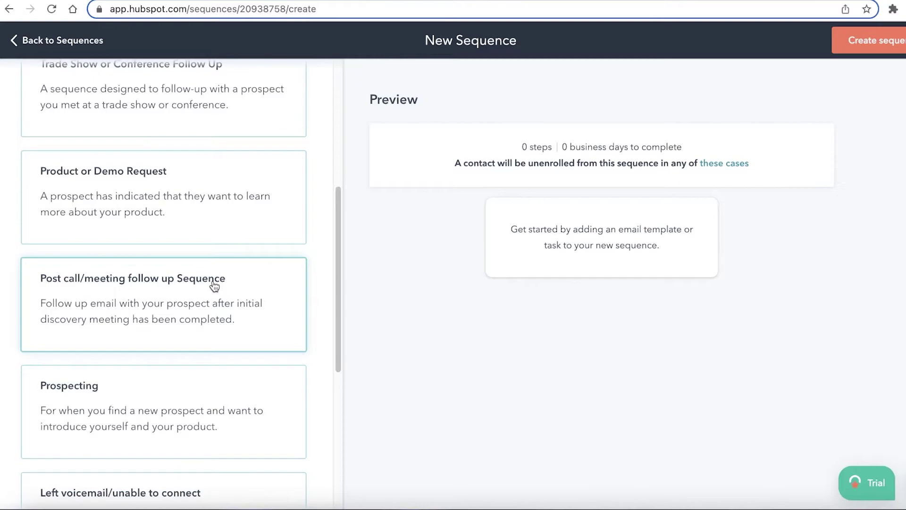
pyautogui.scroll(6, 215, 286)
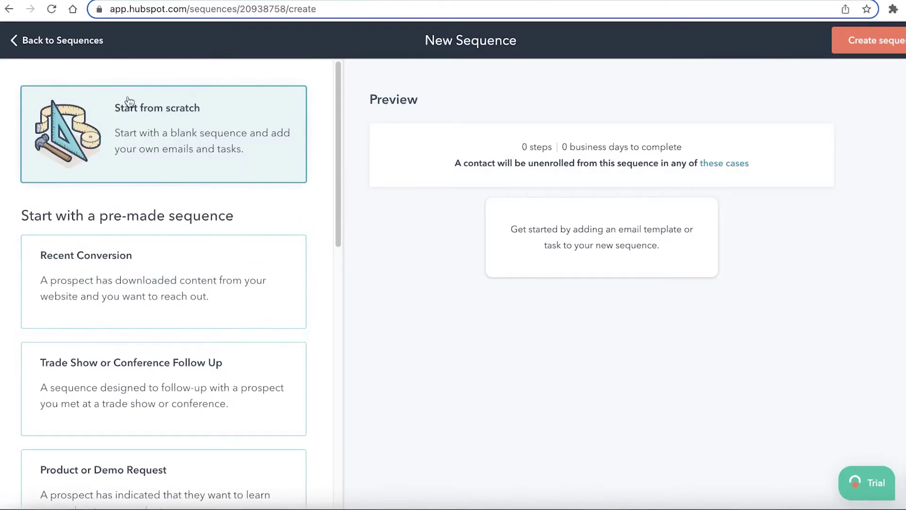
pyautogui.scroll(-8, 218, 170)
pyautogui.scroll(3, 225, 342)
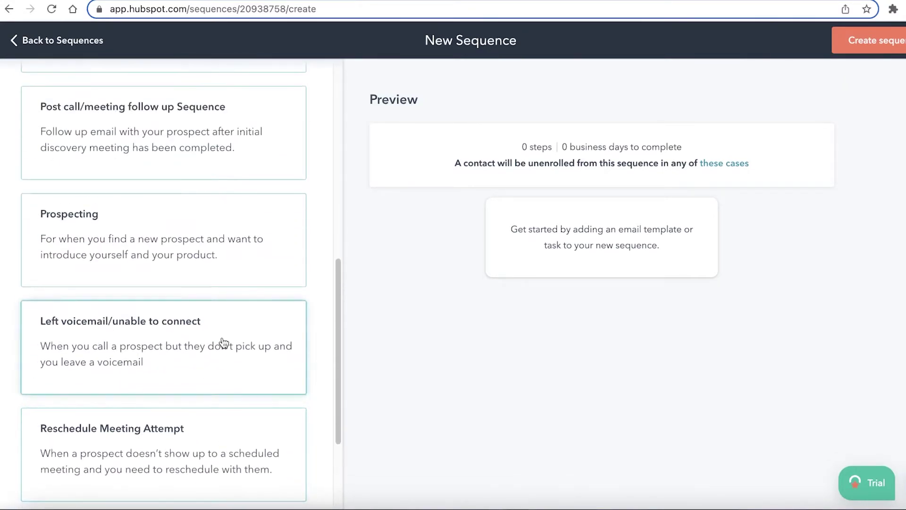
pyautogui.scroll(1, 89, 289)
pyautogui.click(89, 289)
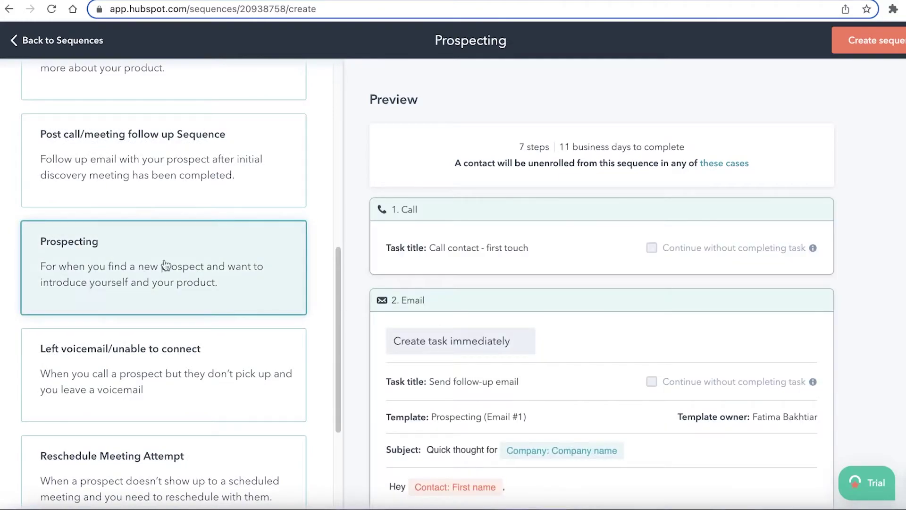
pyautogui.scroll(-1, 519, 241)
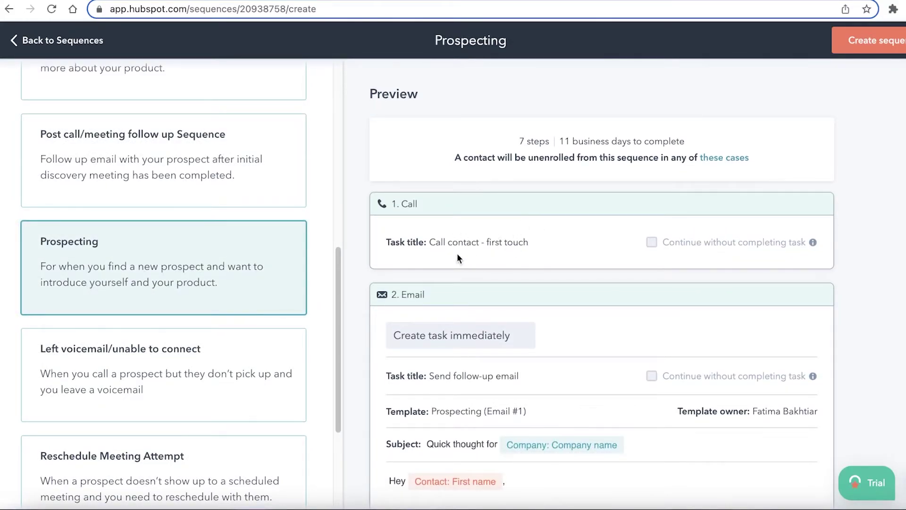
pyautogui.scroll(-3, 477, 278)
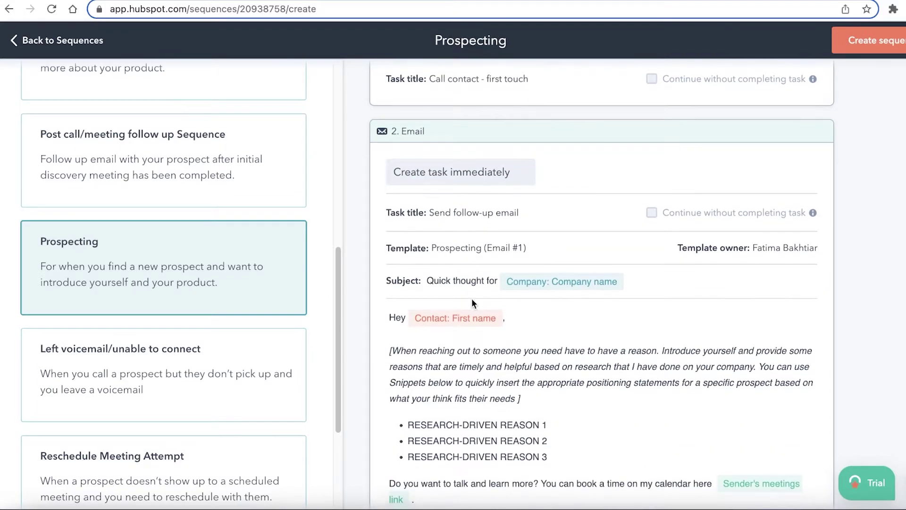
pyautogui.scroll(-1, 537, 158)
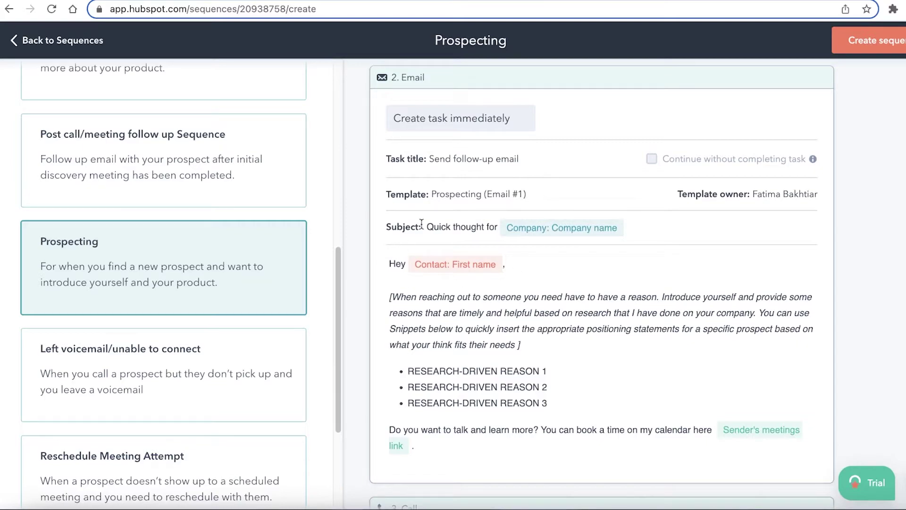
pyautogui.scroll(-2, 462, 229)
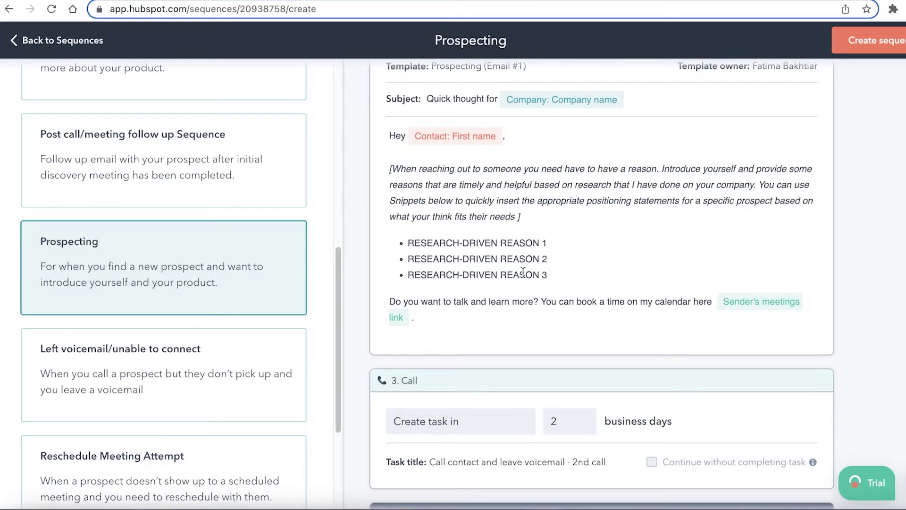
pyautogui.scroll(-3, 523, 272)
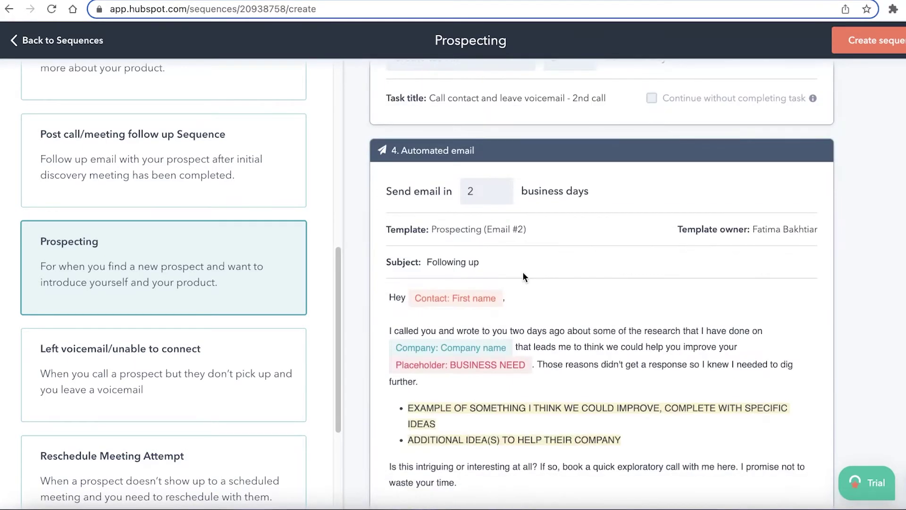
pyautogui.scroll(-1, 466, 255)
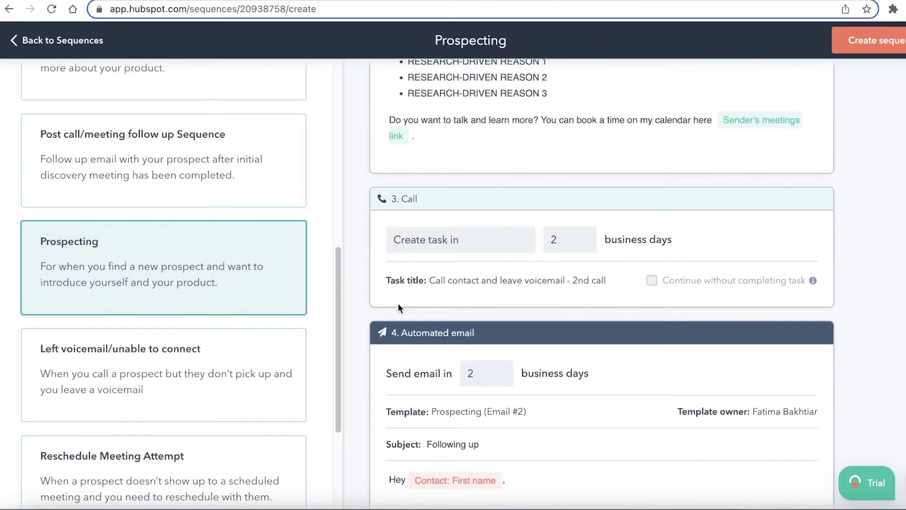
pyautogui.scroll(-6, 398, 303)
pyautogui.scroll(-4, 460, 287)
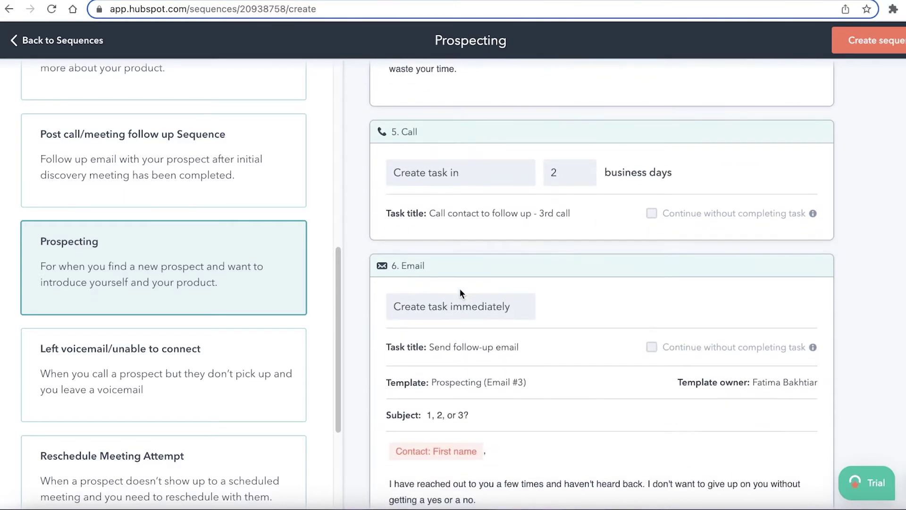
pyautogui.scroll(-5, 453, 170)
pyautogui.scroll(15, 664, 242)
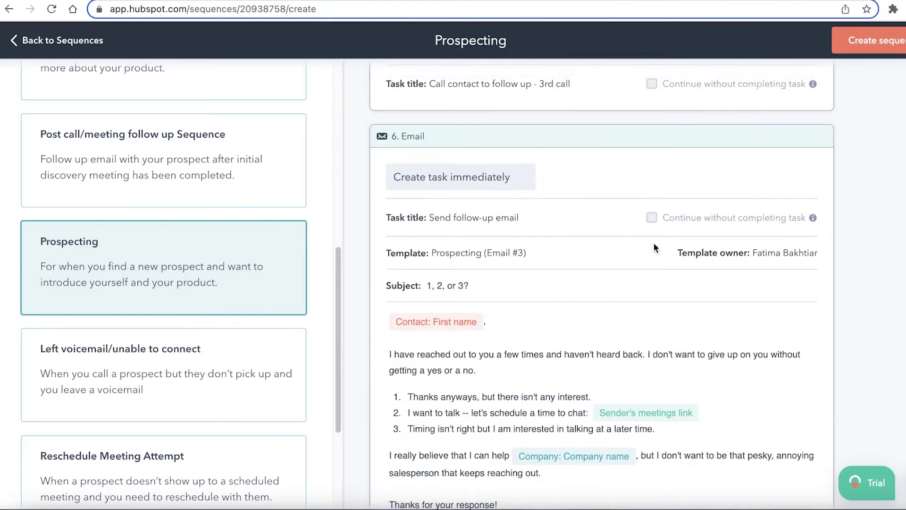
pyautogui.scroll(10, 602, 246)
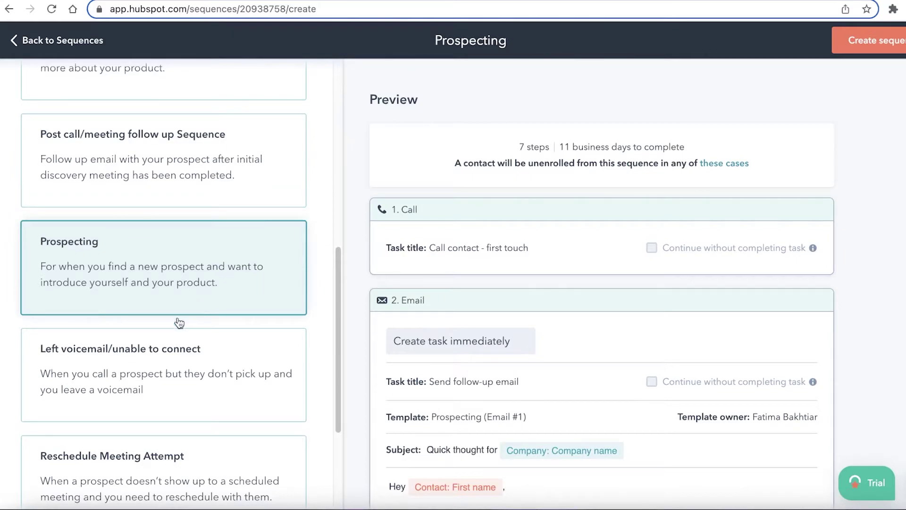
pyautogui.scroll(-1, 141, 427)
pyautogui.scroll(-4, 141, 431)
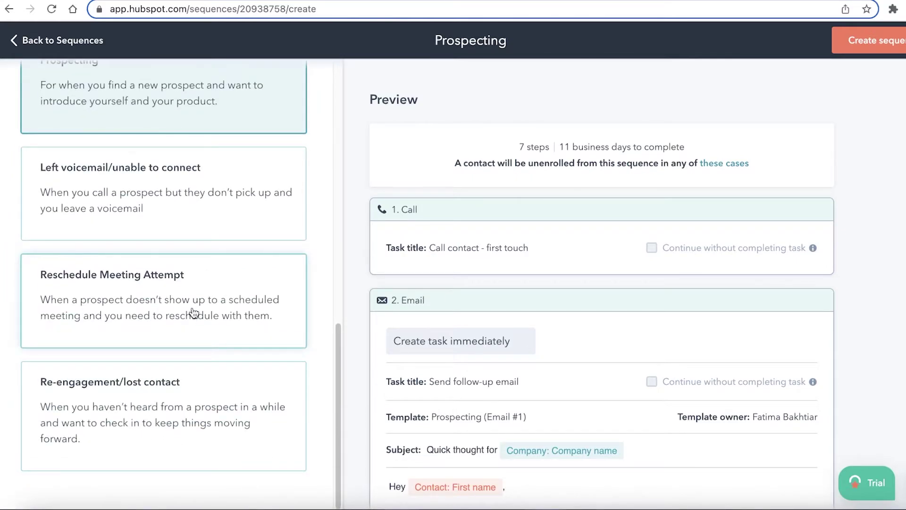
# Preview the seven-step Reschedule Meeting Attempt template, reading through its emails and tasks
pyautogui.click(193, 313)
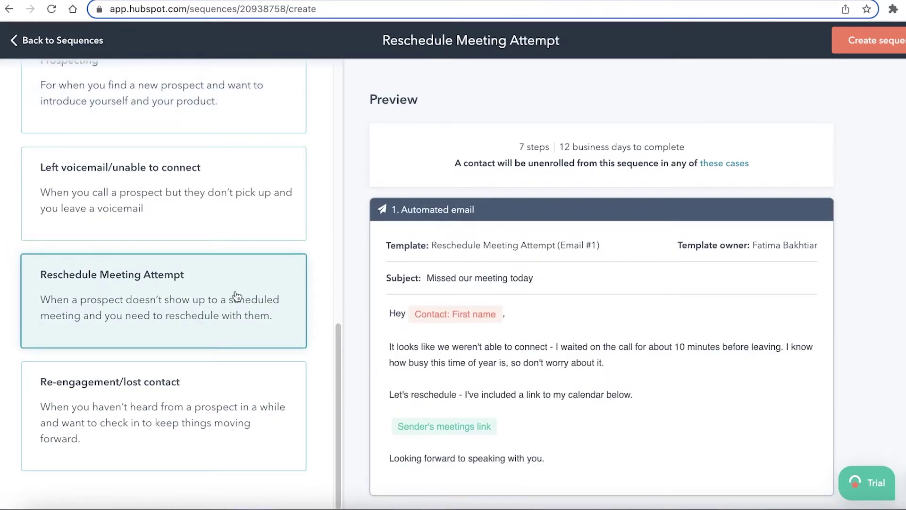
pyautogui.scroll(-15, 648, 265)
pyautogui.scroll(7, 637, 166)
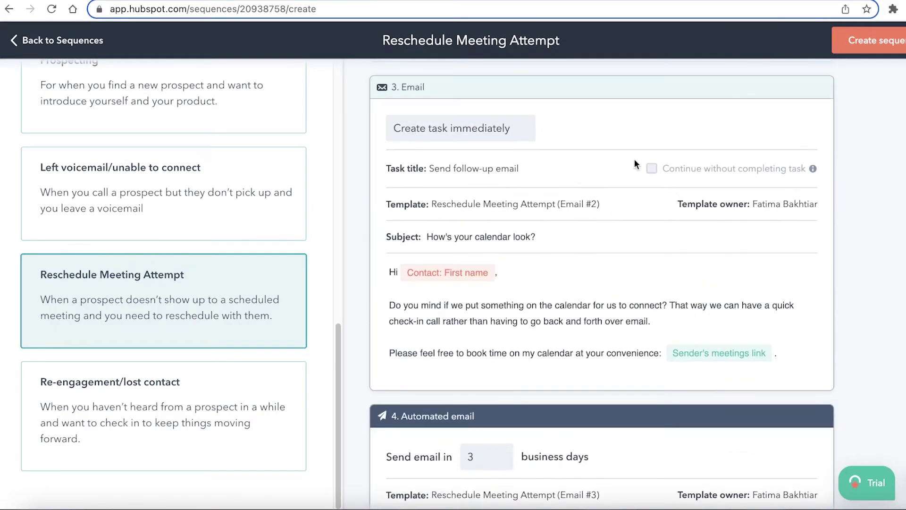
pyautogui.scroll(-18, 760, 257)
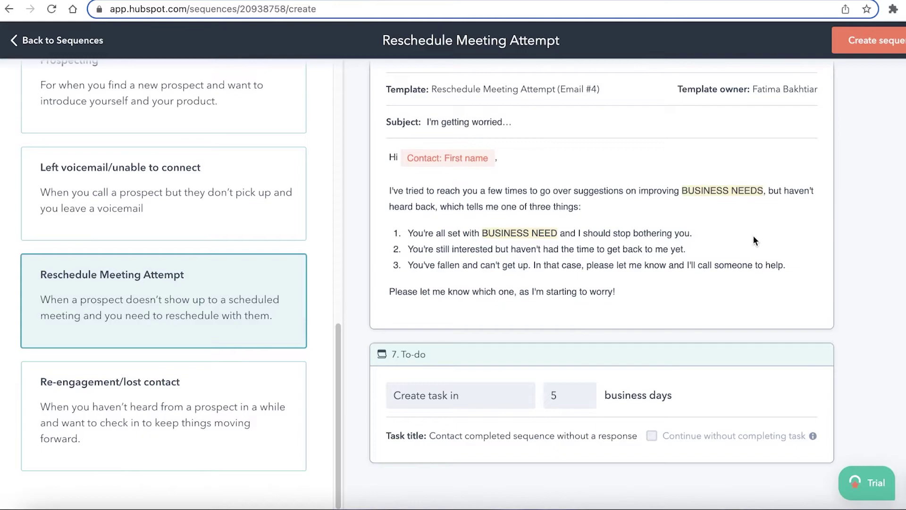
pyautogui.scroll(20, 754, 238)
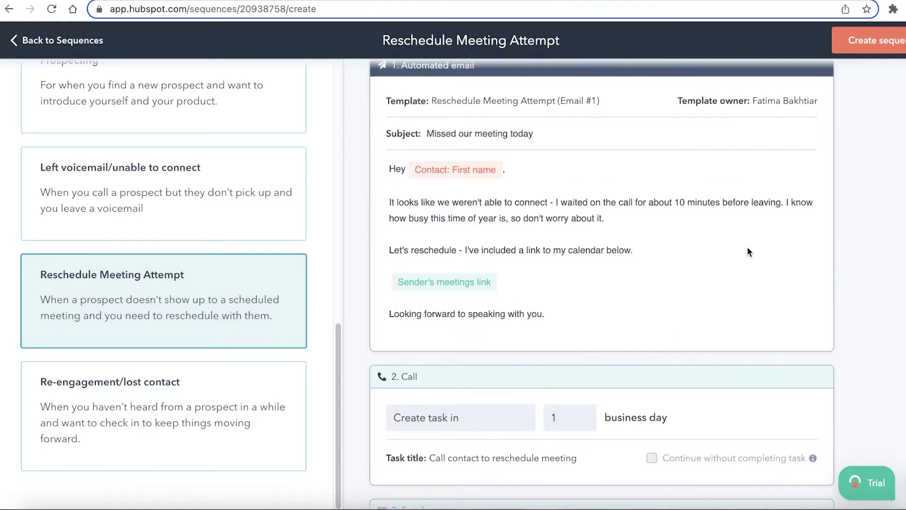
pyautogui.scroll(3, 748, 251)
pyautogui.scroll(-3, 416, 202)
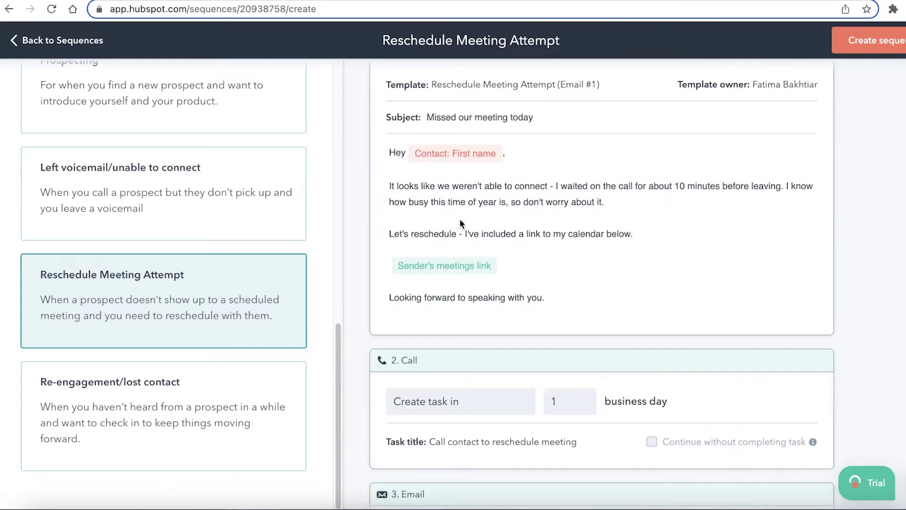
pyautogui.scroll(-11, 460, 220)
pyautogui.scroll(3, 457, 214)
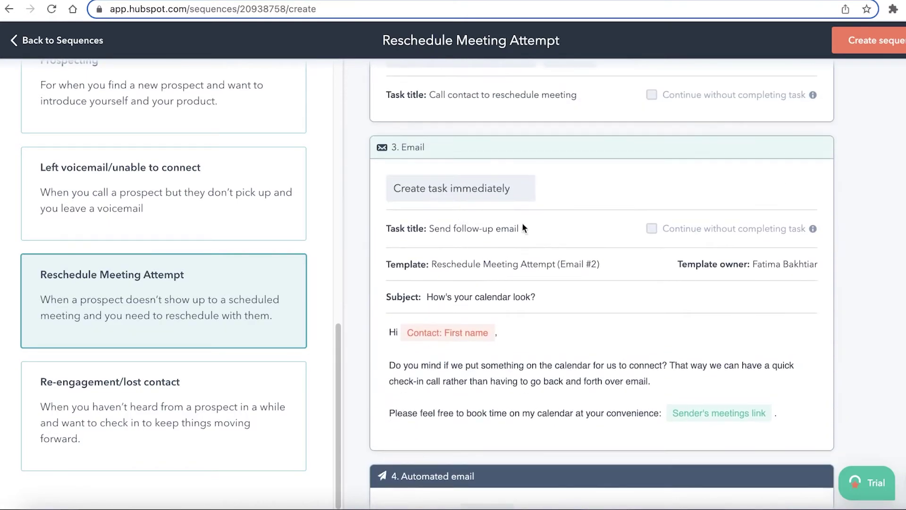
pyautogui.scroll(-8, 571, 280)
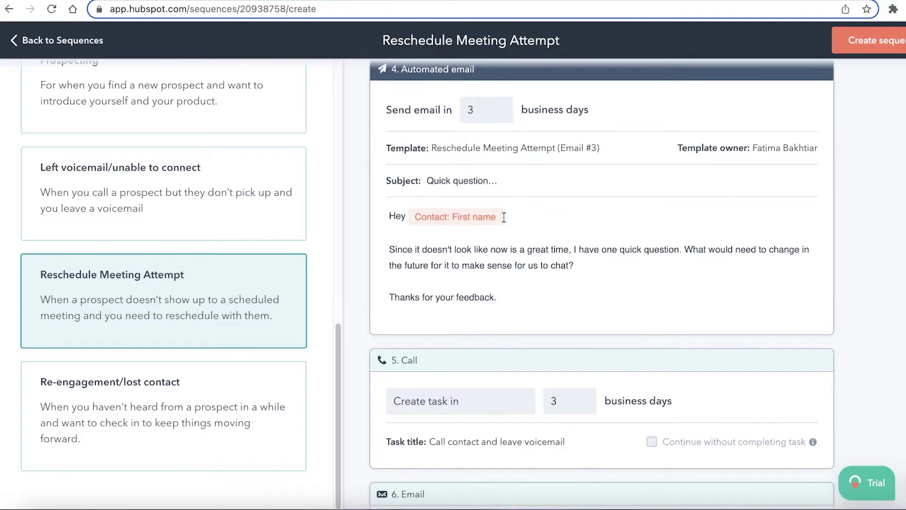
pyautogui.scroll(3, 501, 216)
pyautogui.scroll(5, 503, 217)
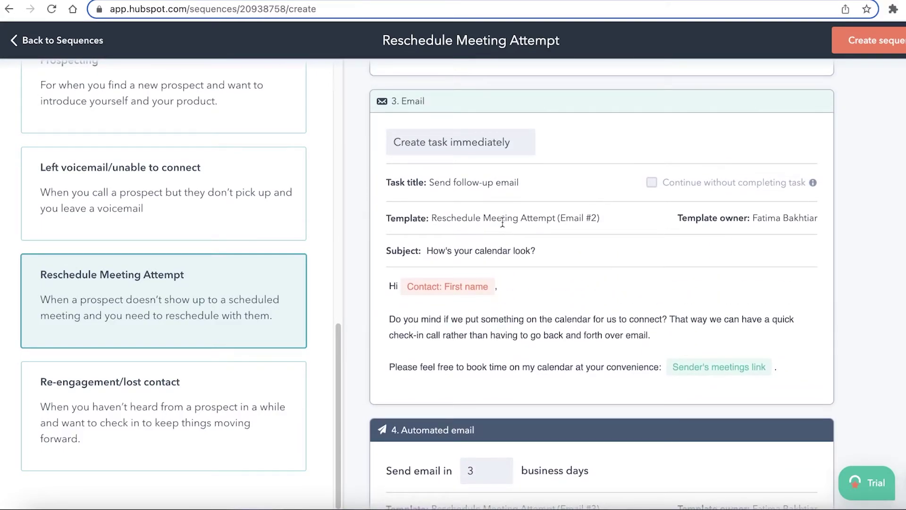
pyautogui.scroll(-3, 503, 221)
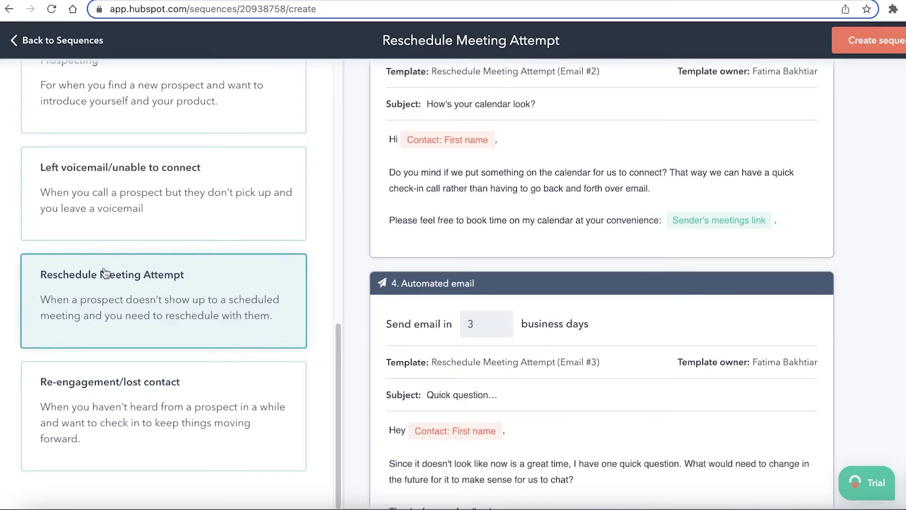
pyautogui.scroll(10, 94, 391)
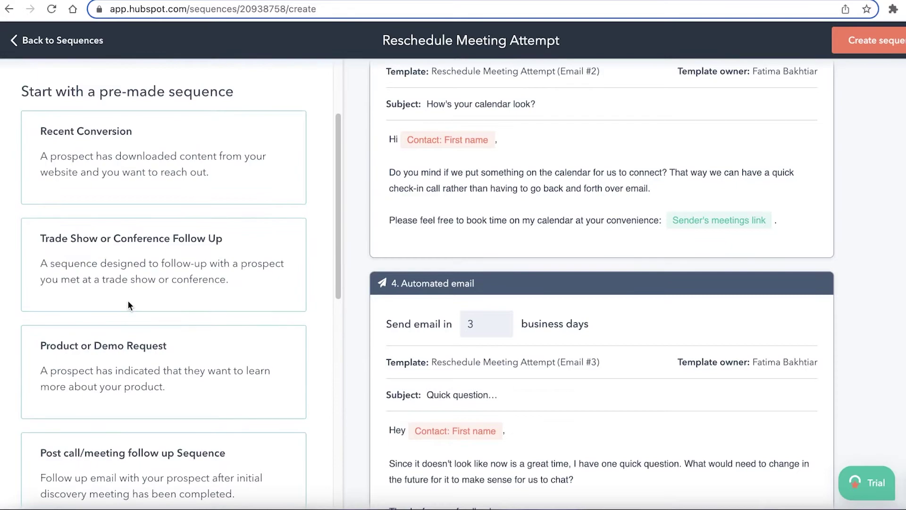
# Preview the Product or Demo Request template's 5 steps over 9 business days
pyautogui.click(128, 360)
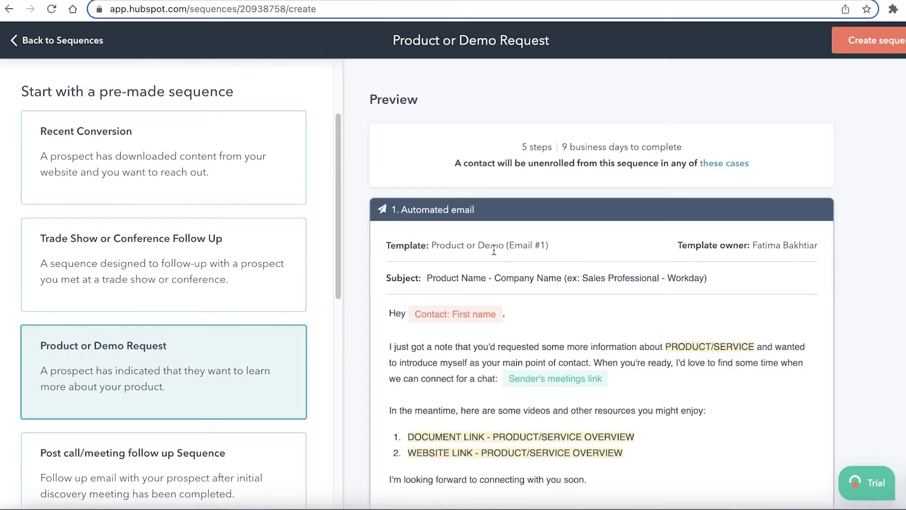
pyautogui.scroll(-10, 494, 251)
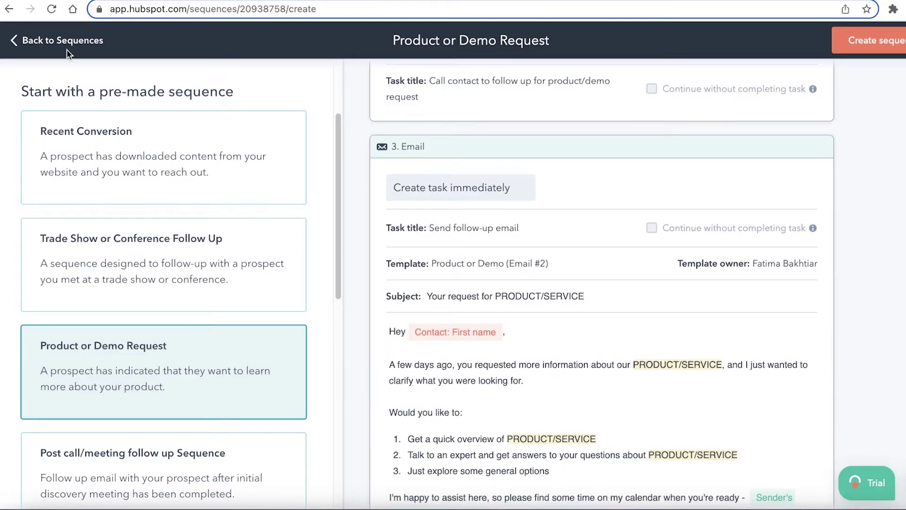
pyautogui.click(216, 355)
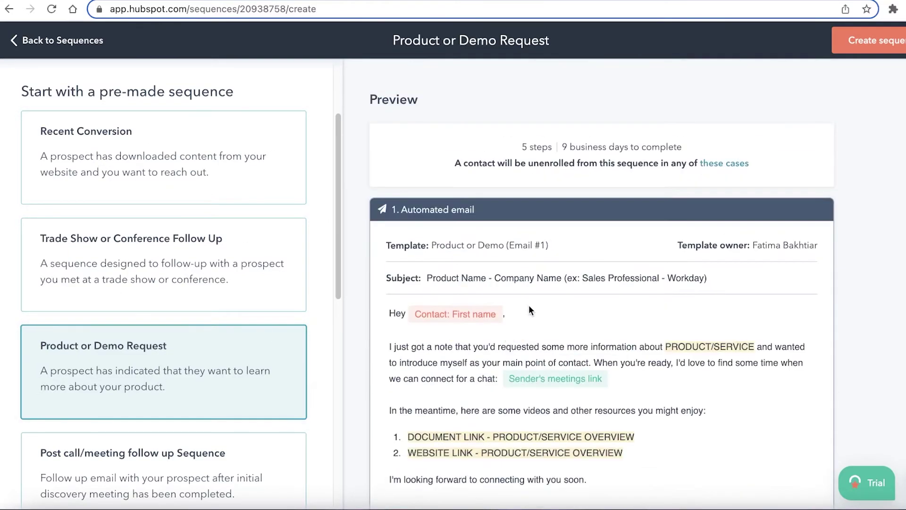
pyautogui.scroll(-15, 654, 222)
pyautogui.scroll(10, 576, 244)
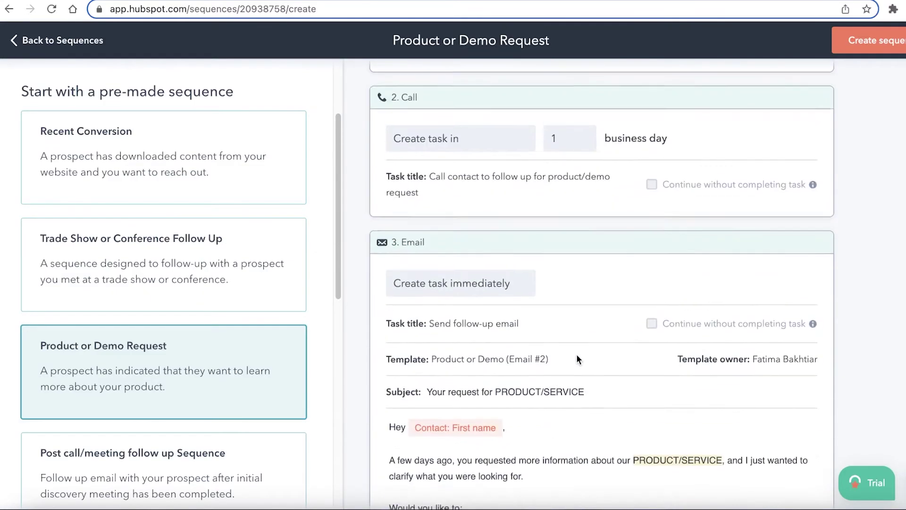
pyautogui.scroll(10, 571, 137)
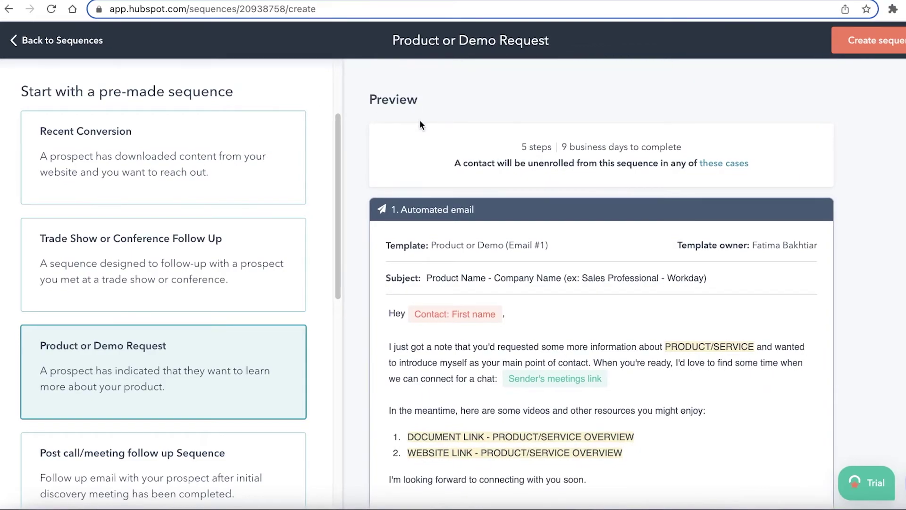
# Return to the Sequences overview and open the Dashboard Library from Reports
pyautogui.click(38, 42)
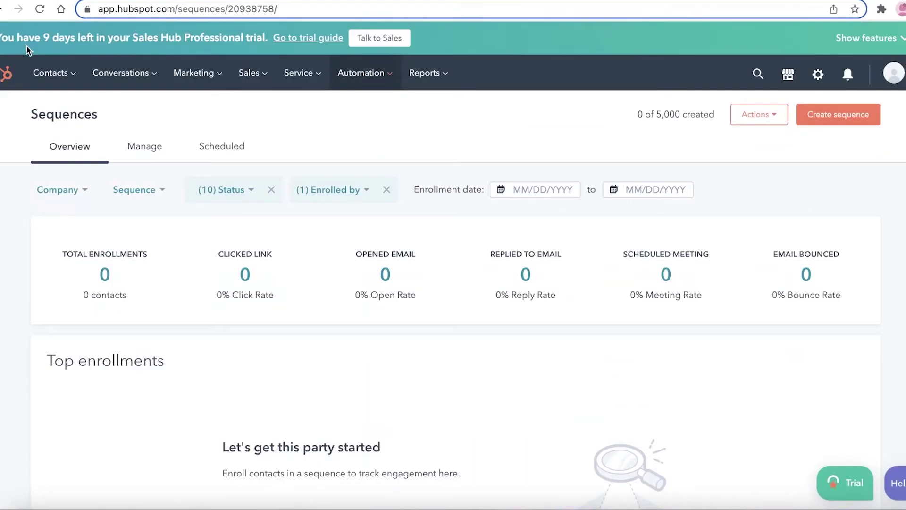
pyautogui.click(416, 77)
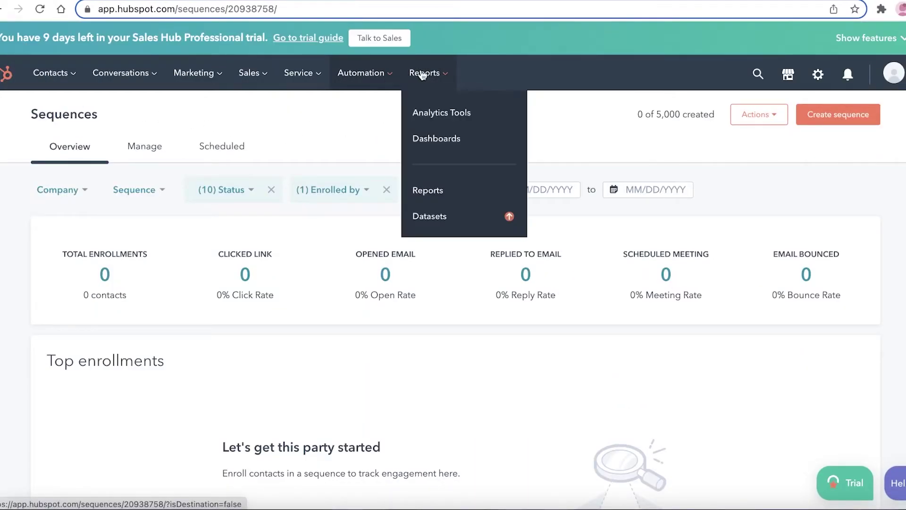
pyautogui.click(435, 139)
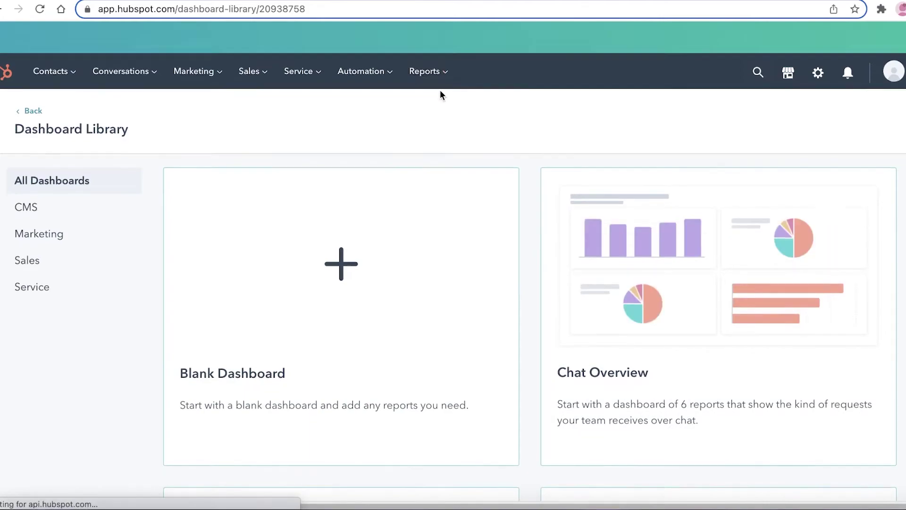
pyautogui.scroll(-5, 441, 97)
pyautogui.scroll(4, 442, 99)
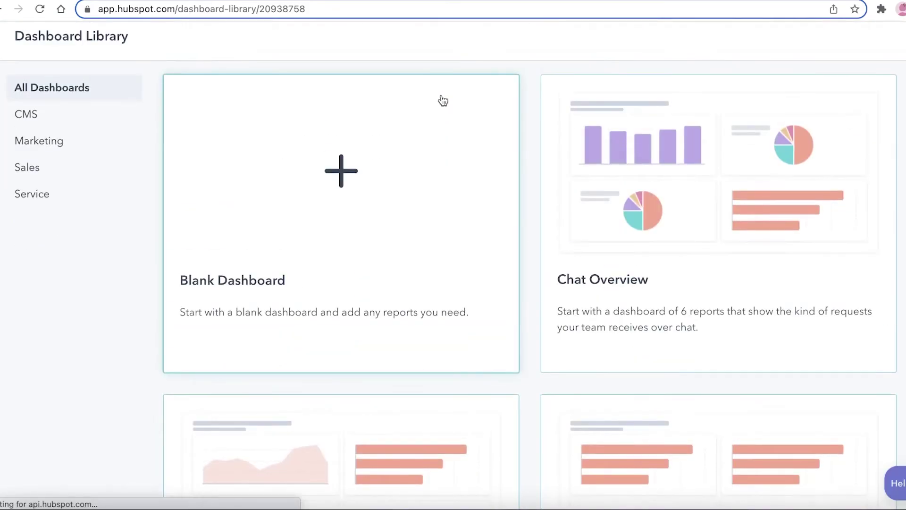
pyautogui.scroll(-5, 442, 99)
pyautogui.scroll(7, 442, 100)
pyautogui.scroll(-5, 239, 104)
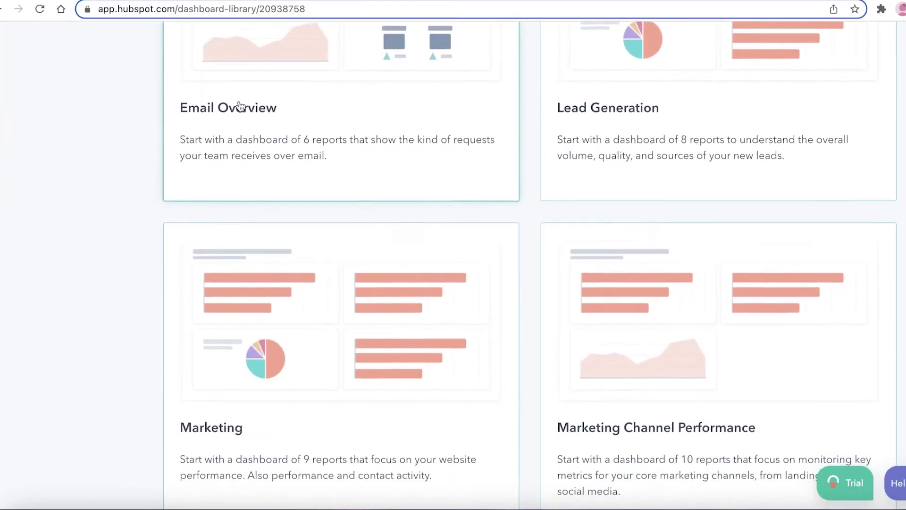
pyautogui.scroll(5, 235, 108)
# Filter the Dashboard Library to the Sales dashboard templates
pyautogui.click(45, 201)
pyautogui.click(39, 216)
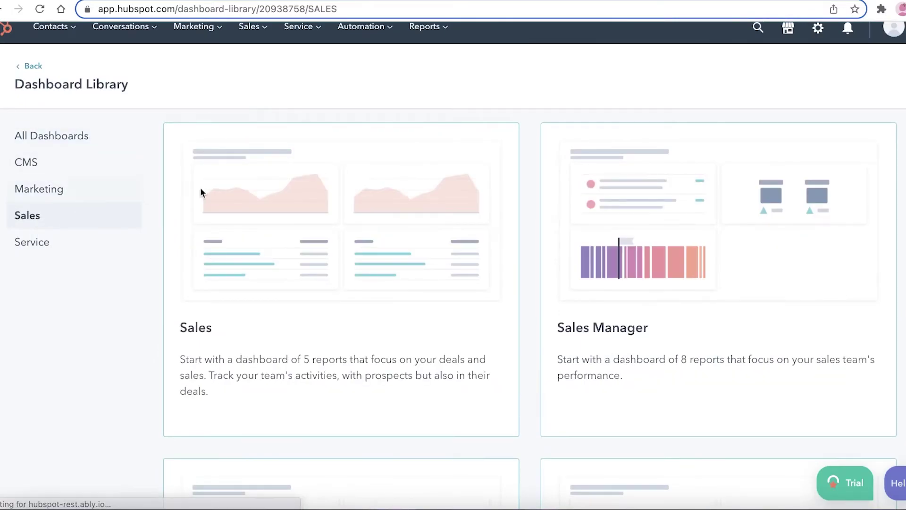
pyautogui.scroll(-5, 200, 189)
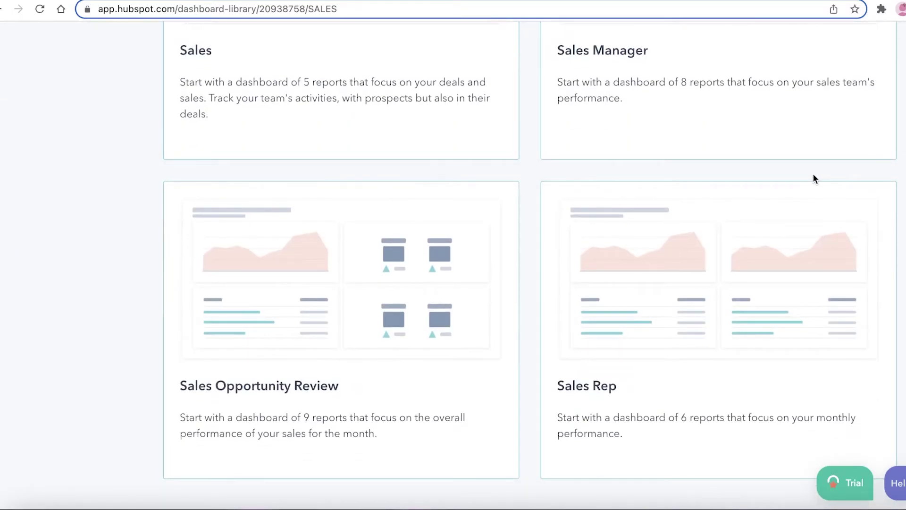
pyautogui.scroll(5, 708, 151)
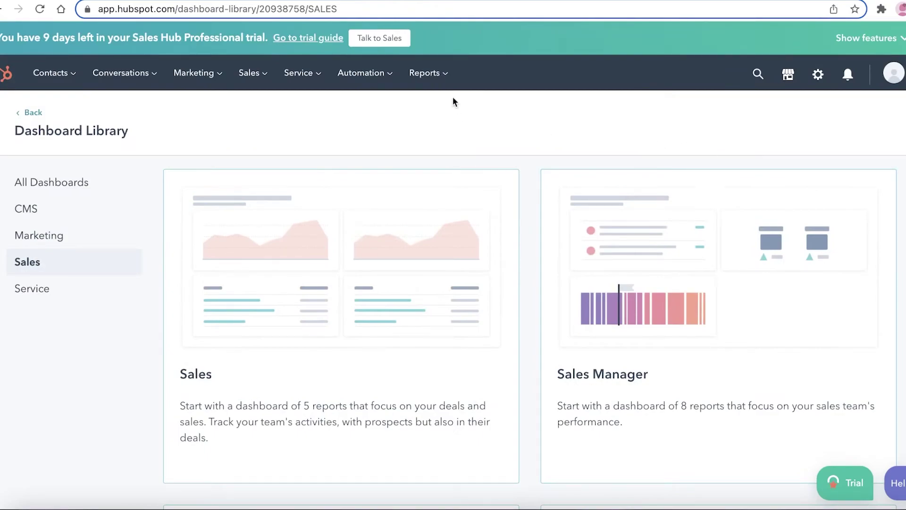
pyautogui.click(430, 80)
# Open Contact Analytics and review the Original Source breakdown: 3 contacts from Offline Sources
pyautogui.click(443, 111)
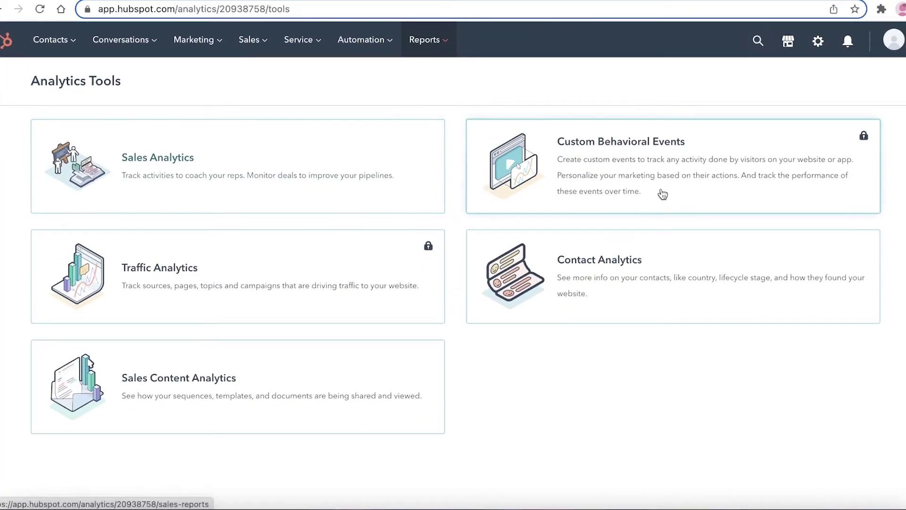
pyautogui.click(579, 266)
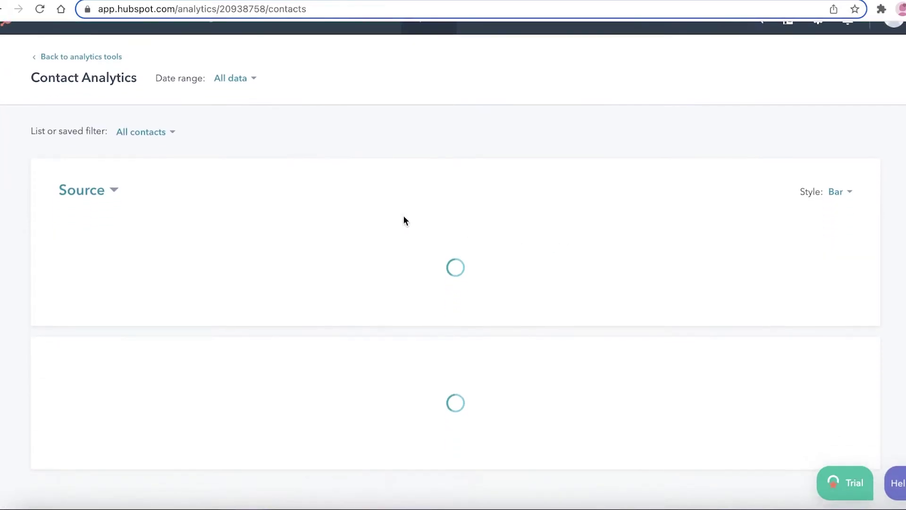
pyautogui.scroll(-5, 405, 216)
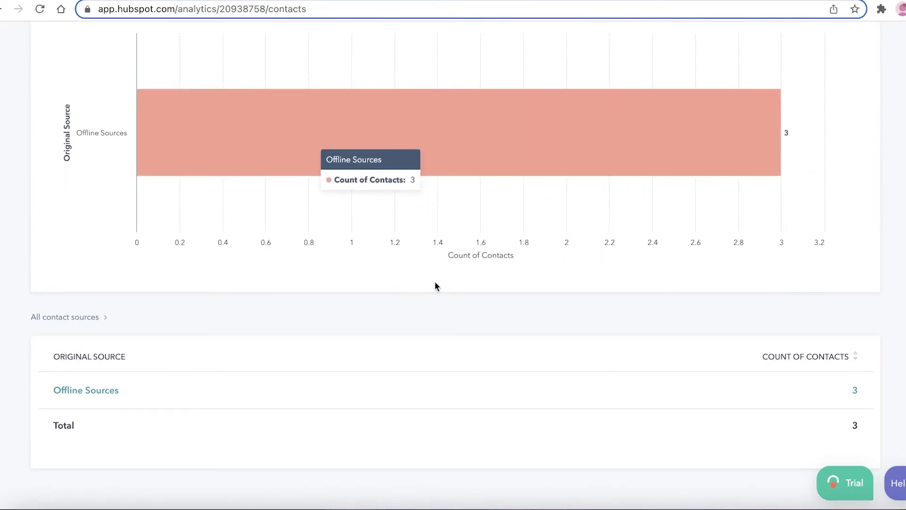
pyautogui.scroll(3, 726, 195)
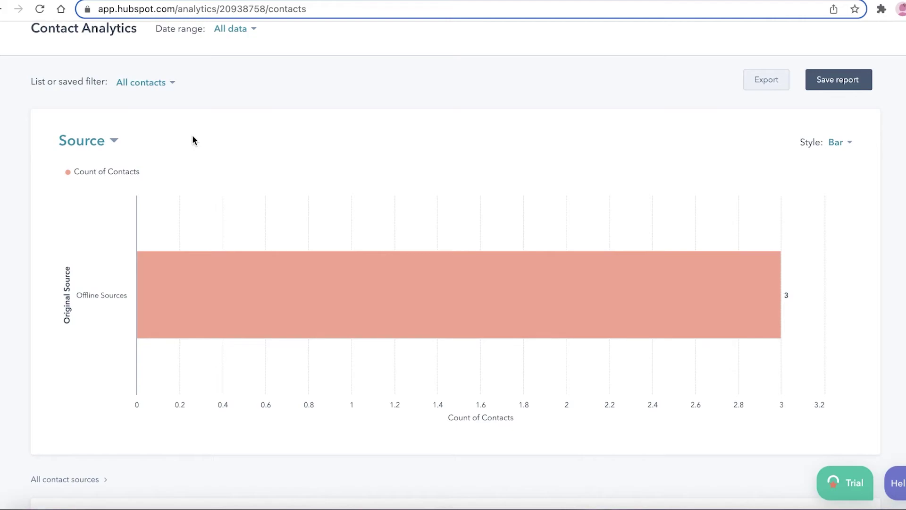
pyautogui.scroll(2, 193, 140)
pyautogui.scroll(-5, 447, 306)
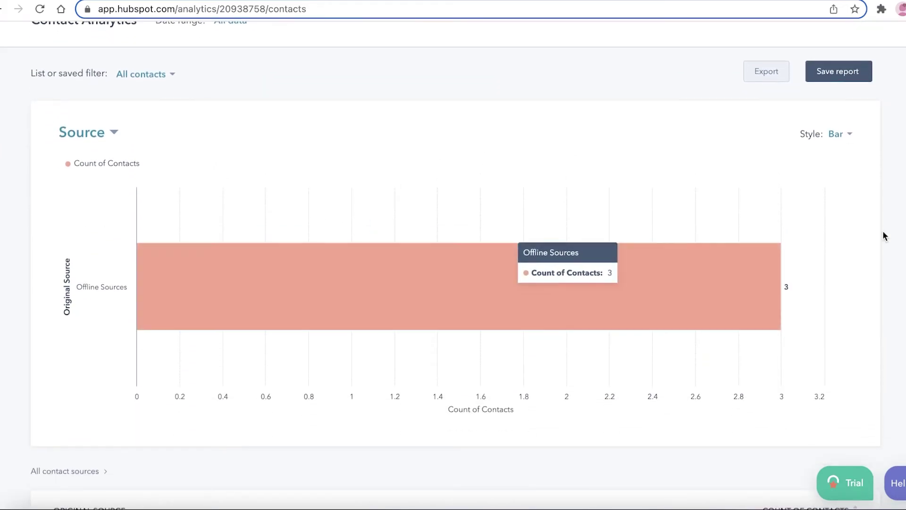
pyautogui.scroll(5, 606, 125)
pyautogui.scroll(1, 605, 122)
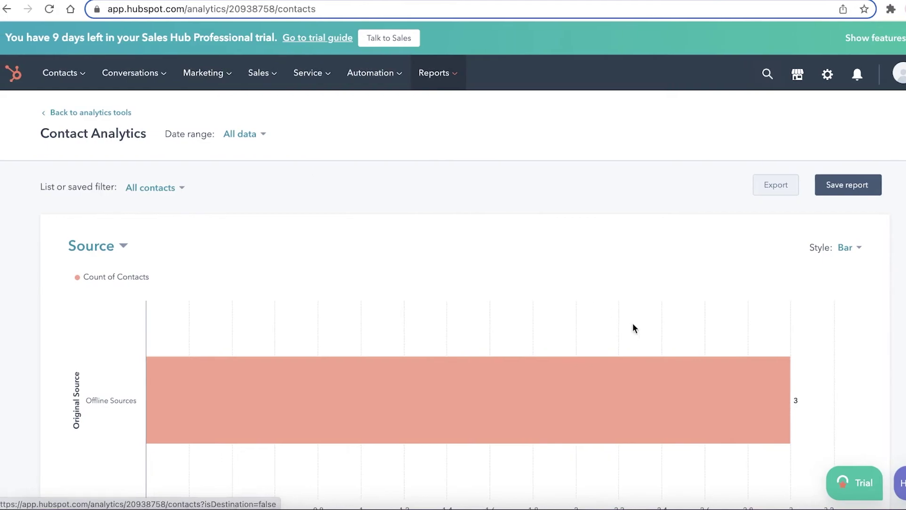
# Read through the Sales Hub Professional trial guide (9 days left), then open the account menu
pyautogui.click(28, 82)
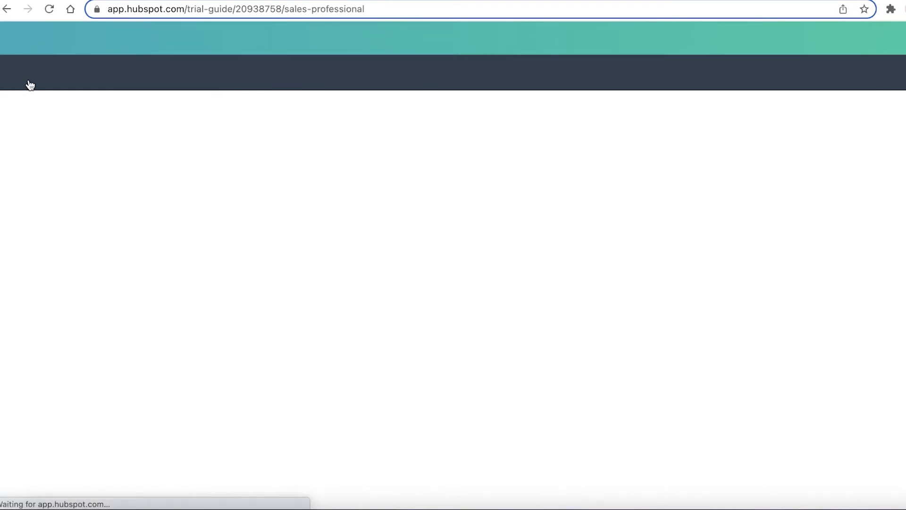
pyautogui.scroll(-10, 619, 243)
pyautogui.scroll(10, 619, 243)
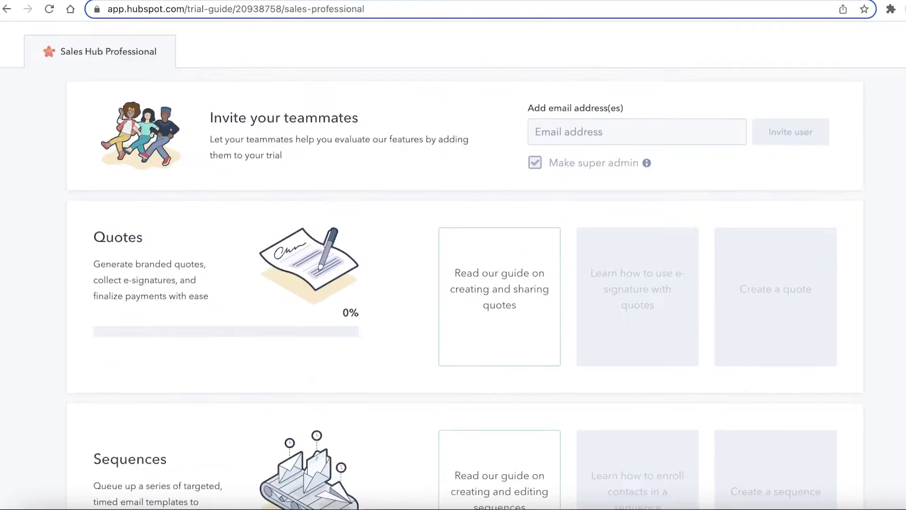
pyautogui.click(16, 77)
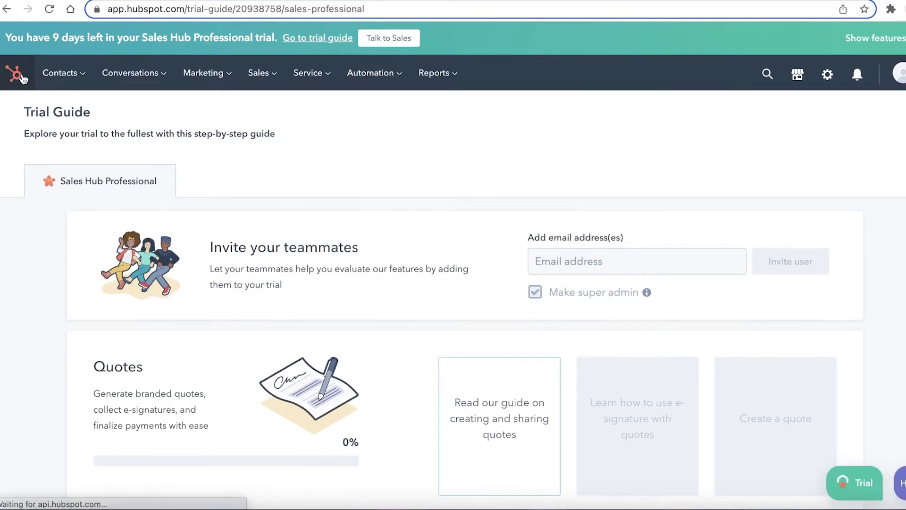
pyautogui.scroll(-4, 545, 174)
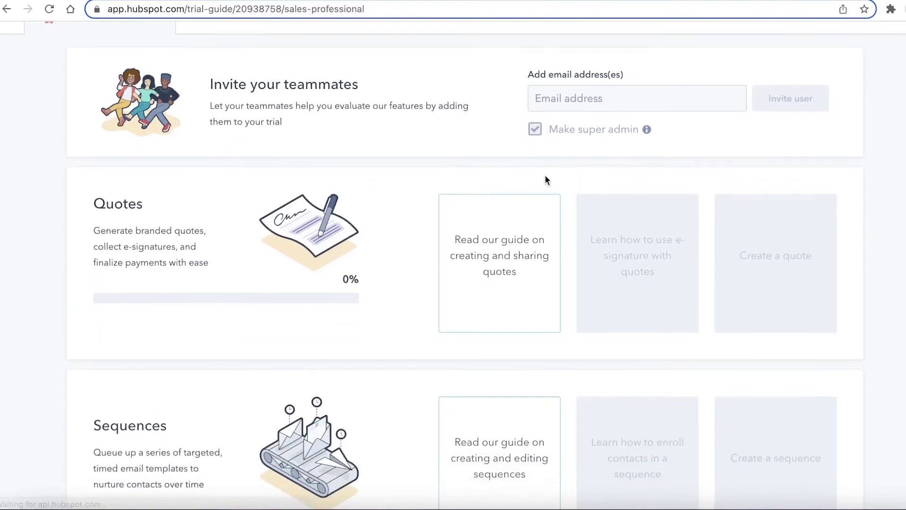
pyautogui.scroll(5, 541, 174)
pyautogui.scroll(-20, 541, 174)
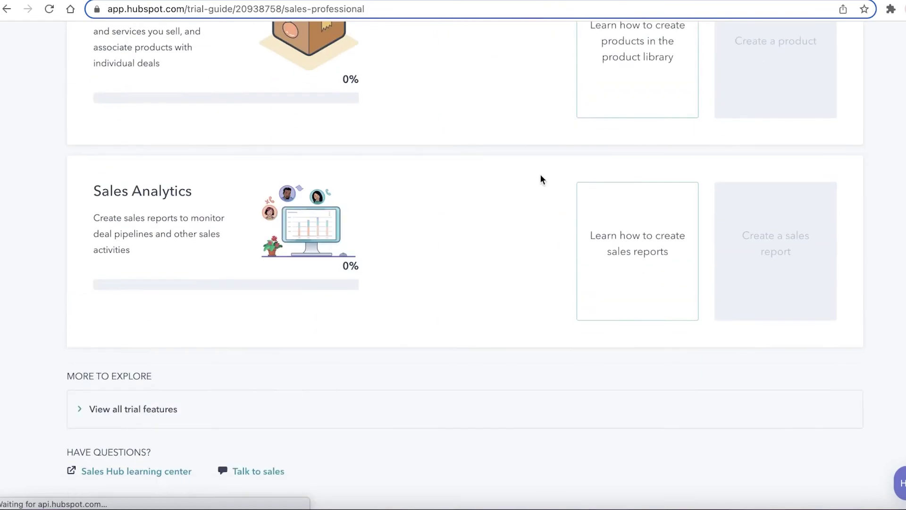
pyautogui.scroll(15, 519, 170)
pyautogui.scroll(-10, 503, 161)
pyautogui.scroll(15, 504, 156)
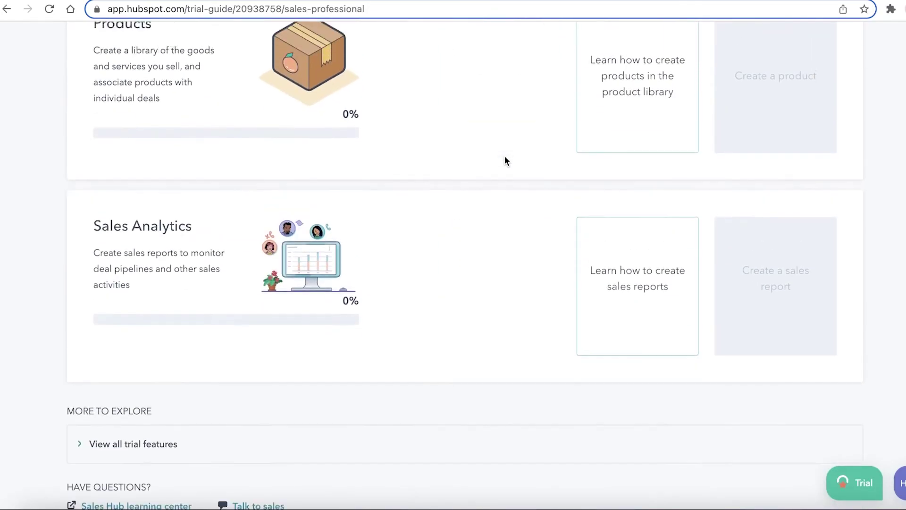
pyautogui.scroll(2, 505, 160)
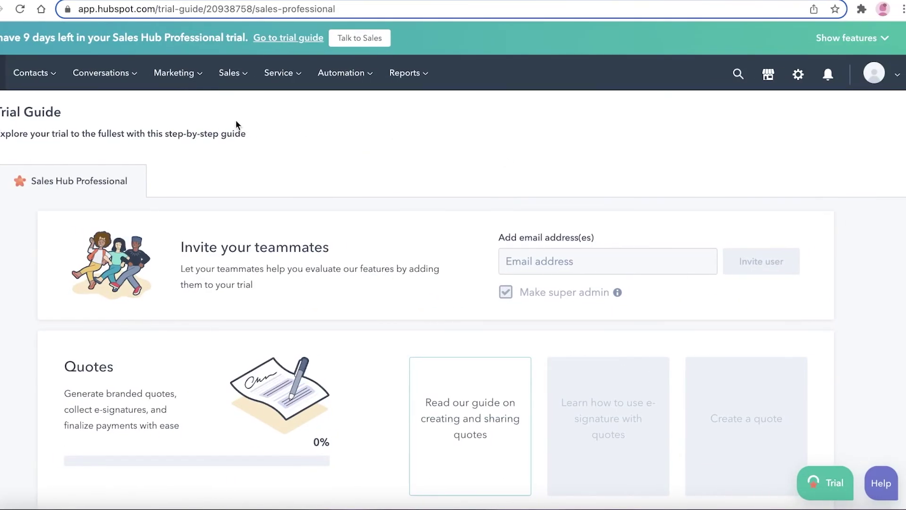
pyautogui.click(903, 77)
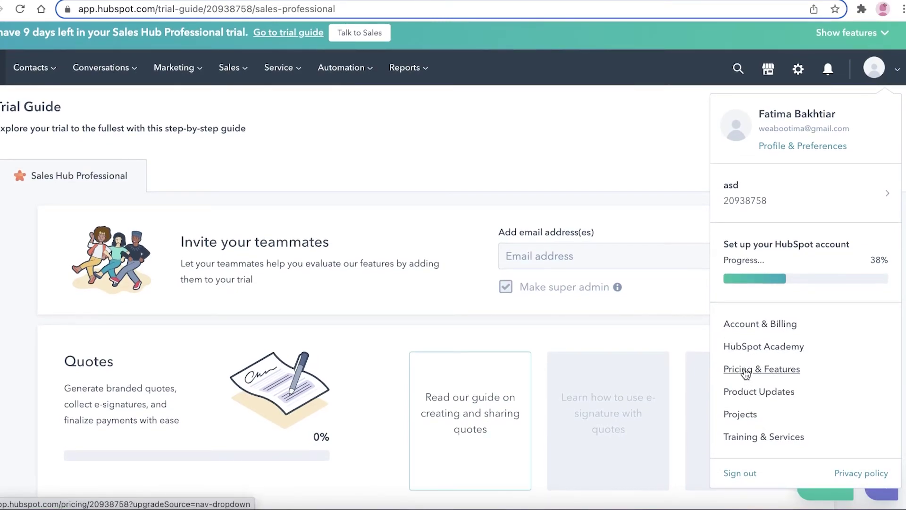
# Open the Pricing & Features page and browse the list of free tools
pyautogui.click(745, 372)
pyautogui.scroll(-5, 781, 363)
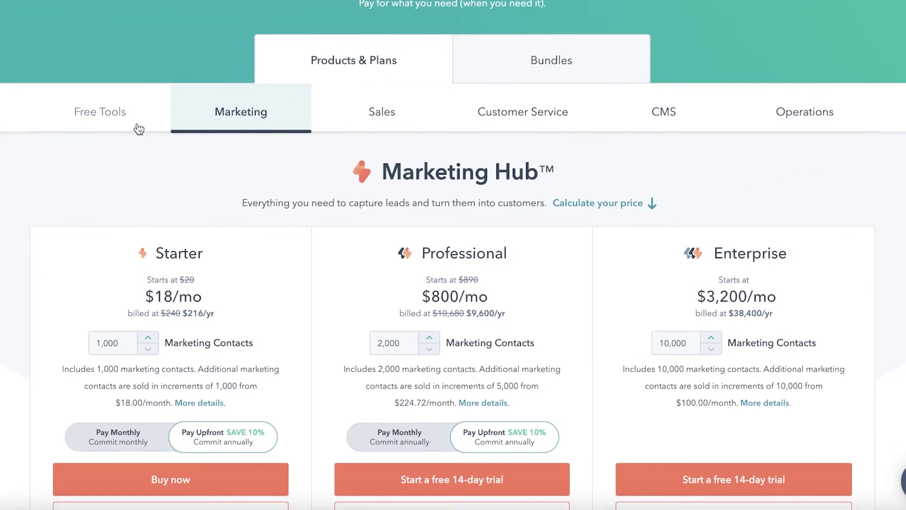
pyautogui.click(140, 130)
pyautogui.scroll(-5, 249, 172)
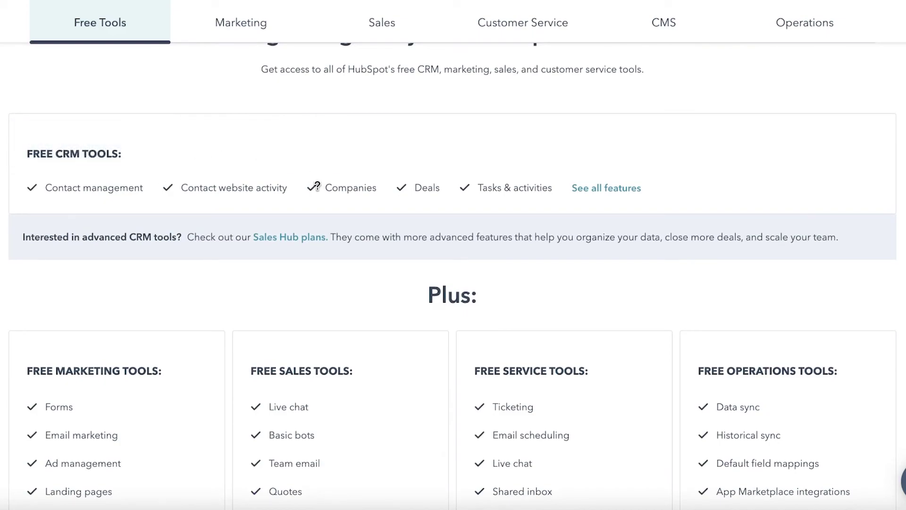
pyautogui.moveTo(495, 190)
pyautogui.scroll(-1, 585, 202)
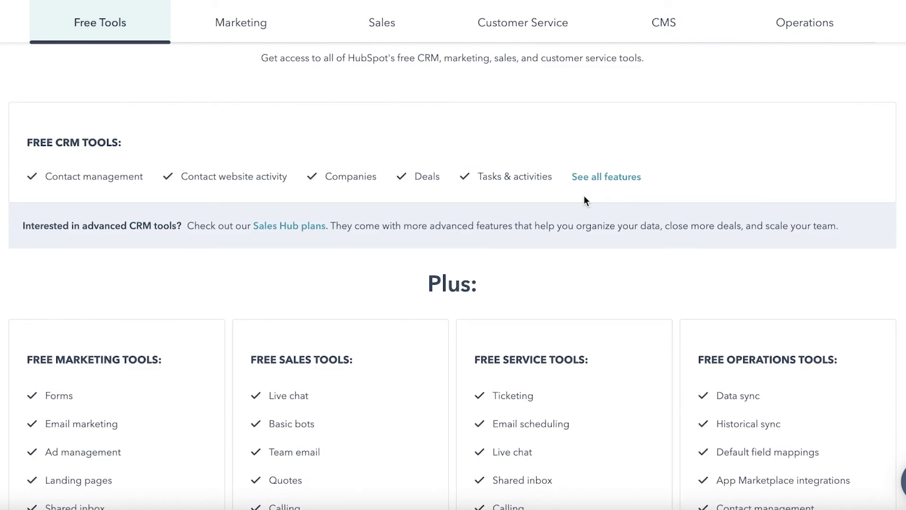
pyautogui.scroll(5, 584, 196)
pyautogui.scroll(-8, 217, 162)
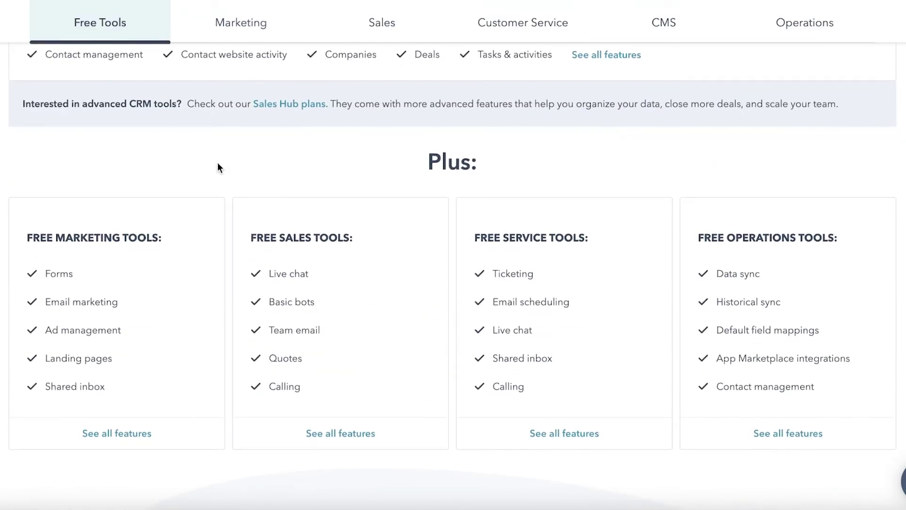
pyautogui.scroll(3, 217, 162)
pyautogui.scroll(-6, 217, 163)
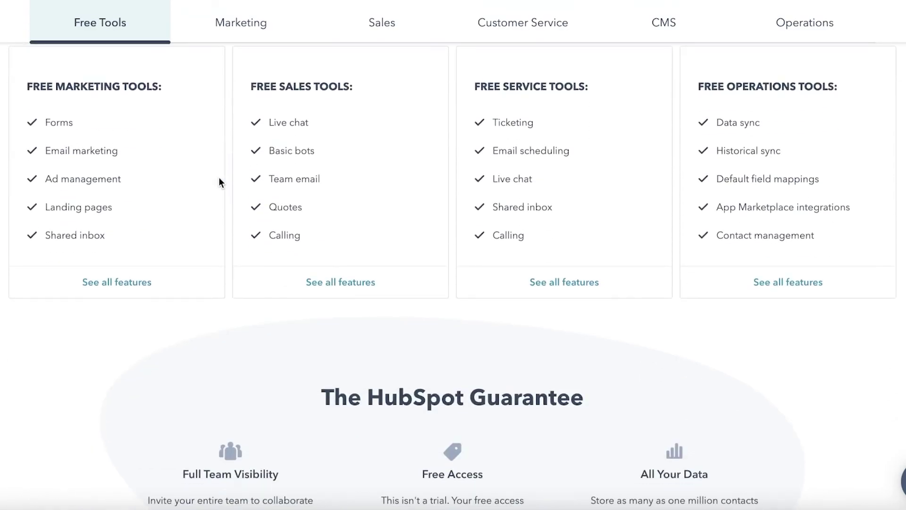
pyautogui.scroll(10, 217, 175)
# Compare the Marketing, Sales, Service, CMS and Operations Hub pricing plans
pyautogui.click(255, 161)
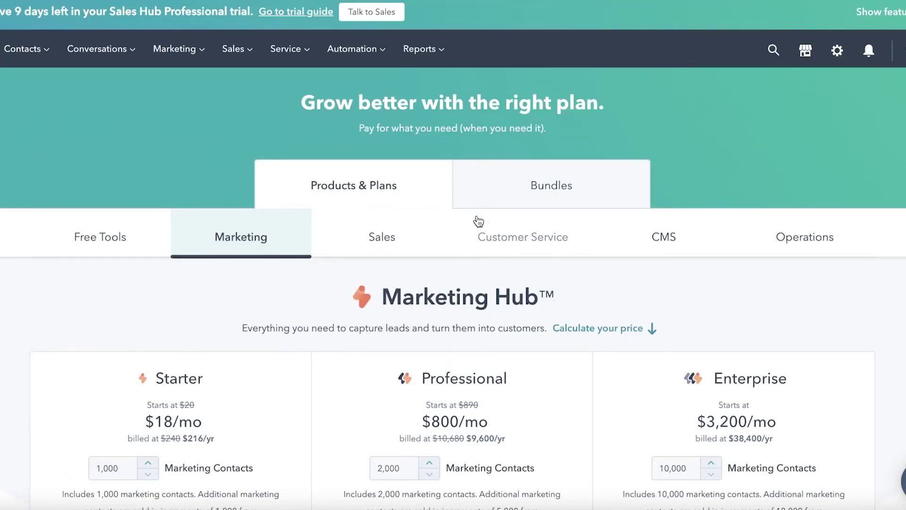
pyautogui.scroll(-3, 477, 217)
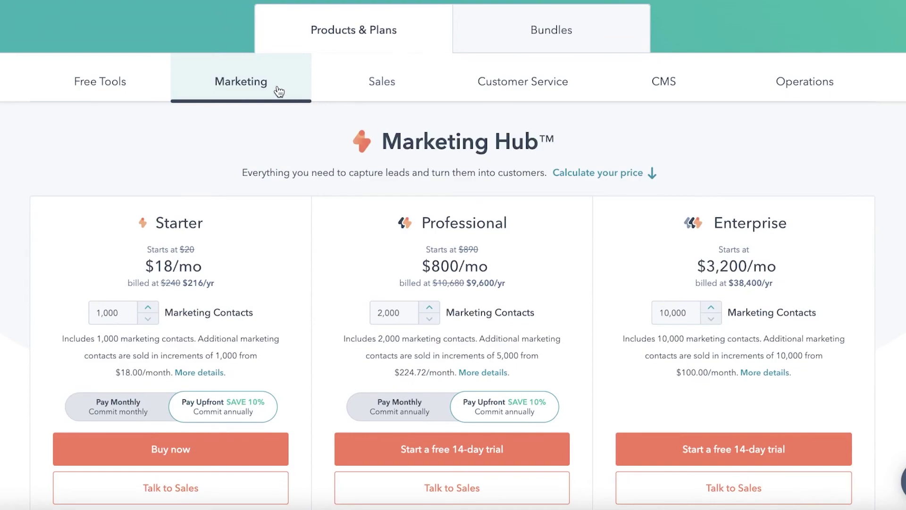
pyautogui.click(355, 90)
pyautogui.click(549, 223)
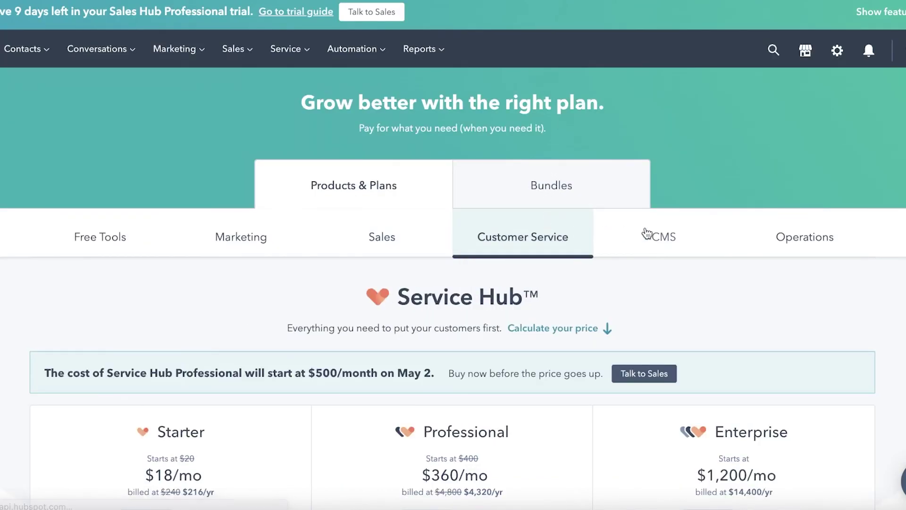
pyautogui.click(676, 236)
pyautogui.click(809, 241)
pyautogui.scroll(-6, 789, 220)
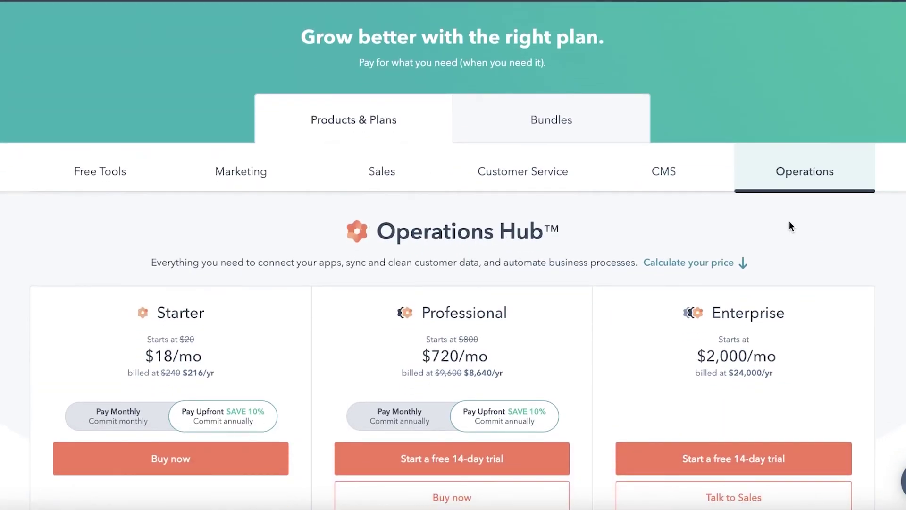
pyautogui.scroll(5, 371, 157)
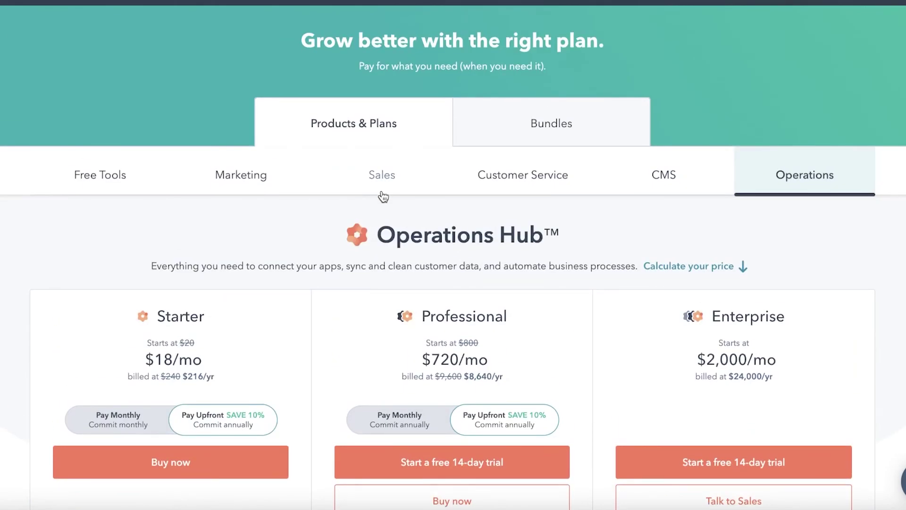
# Revisit Sales and Service plans, ending on CMS Hub: Starter $23, Professional $360, Enterprise $1,200/mo
pyautogui.click(367, 179)
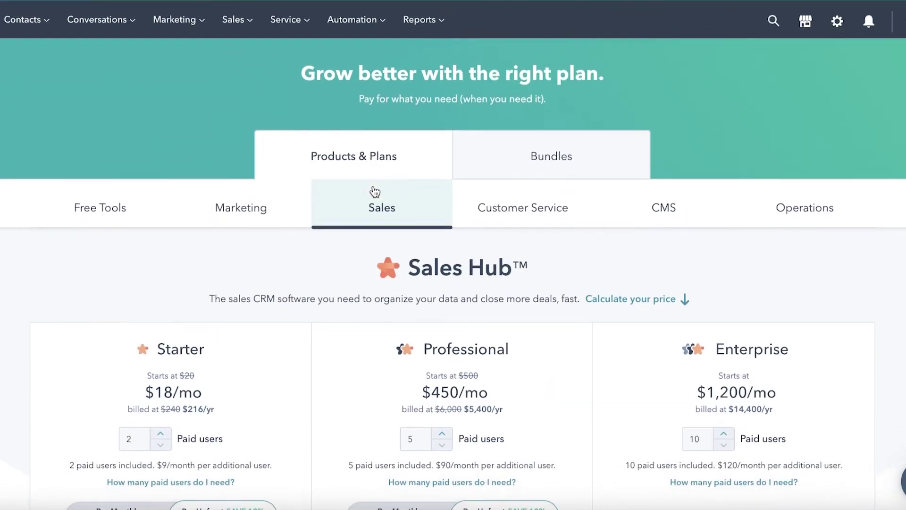
pyautogui.click(524, 196)
pyautogui.scroll(-5, 527, 198)
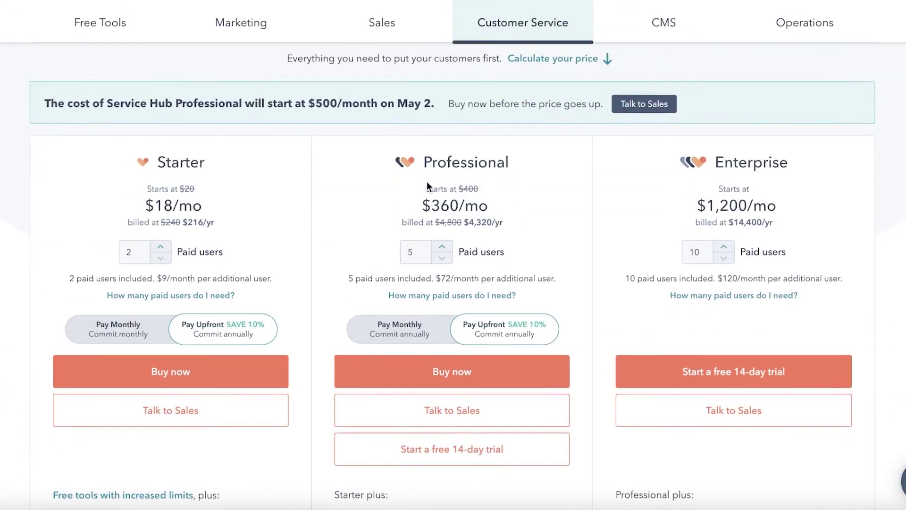
pyautogui.scroll(2, 519, 165)
pyautogui.click(626, 130)
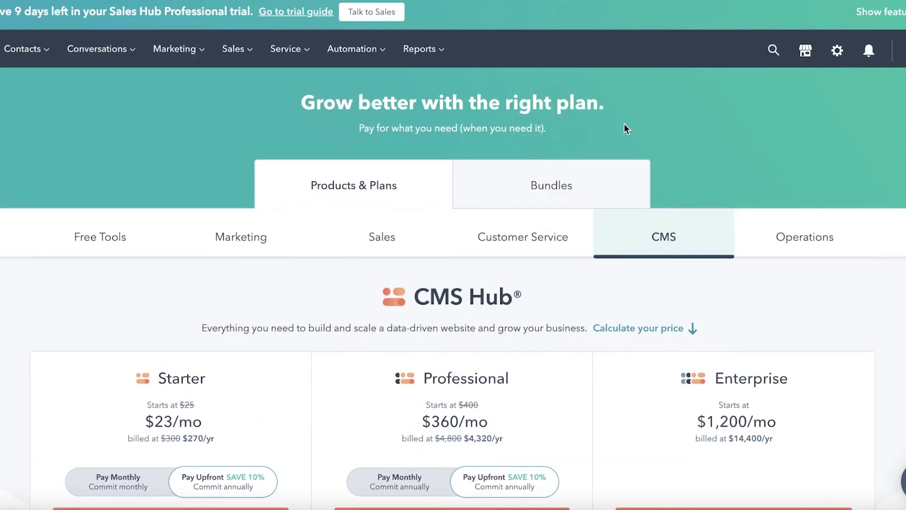